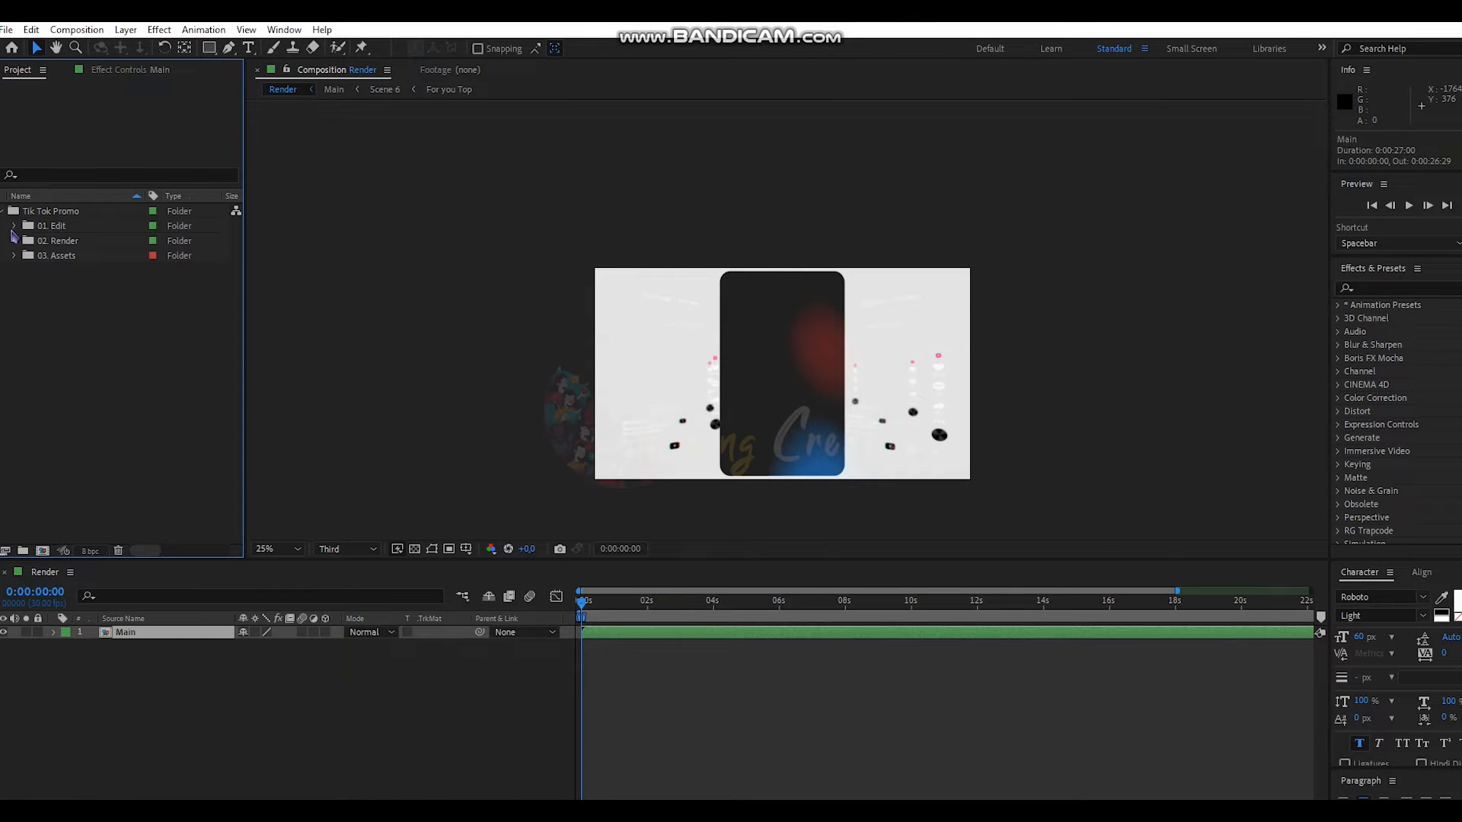
- Expand 01. Edit > Media and open the Media 1 Profile composition
left_click(10, 226)
left_click(29, 241)
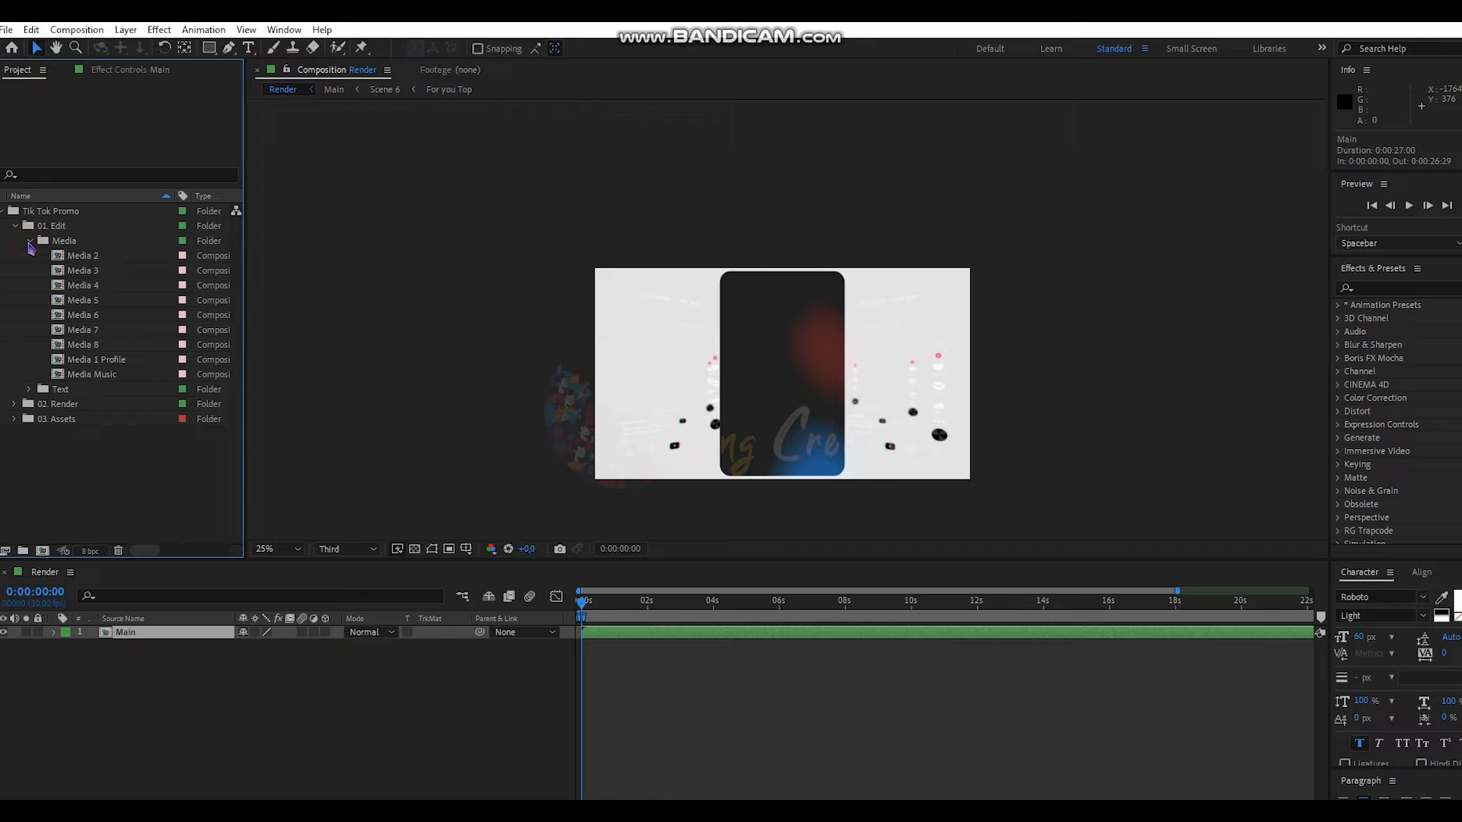
double_click(114, 360)
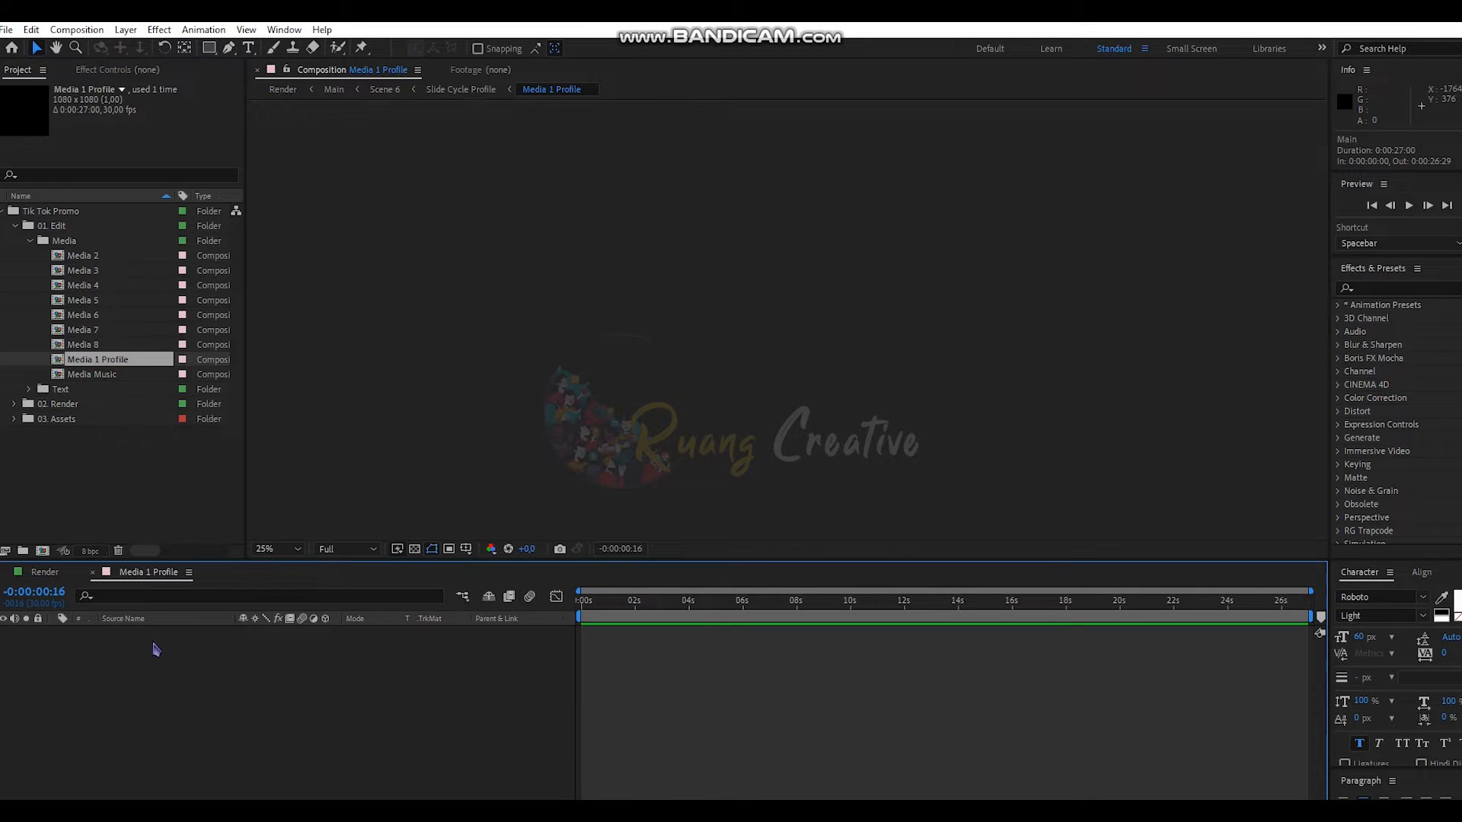
- Import Media 1 Profile.png into Media 1 Profile, then check it on a later frame in Render
double_click(137, 503)
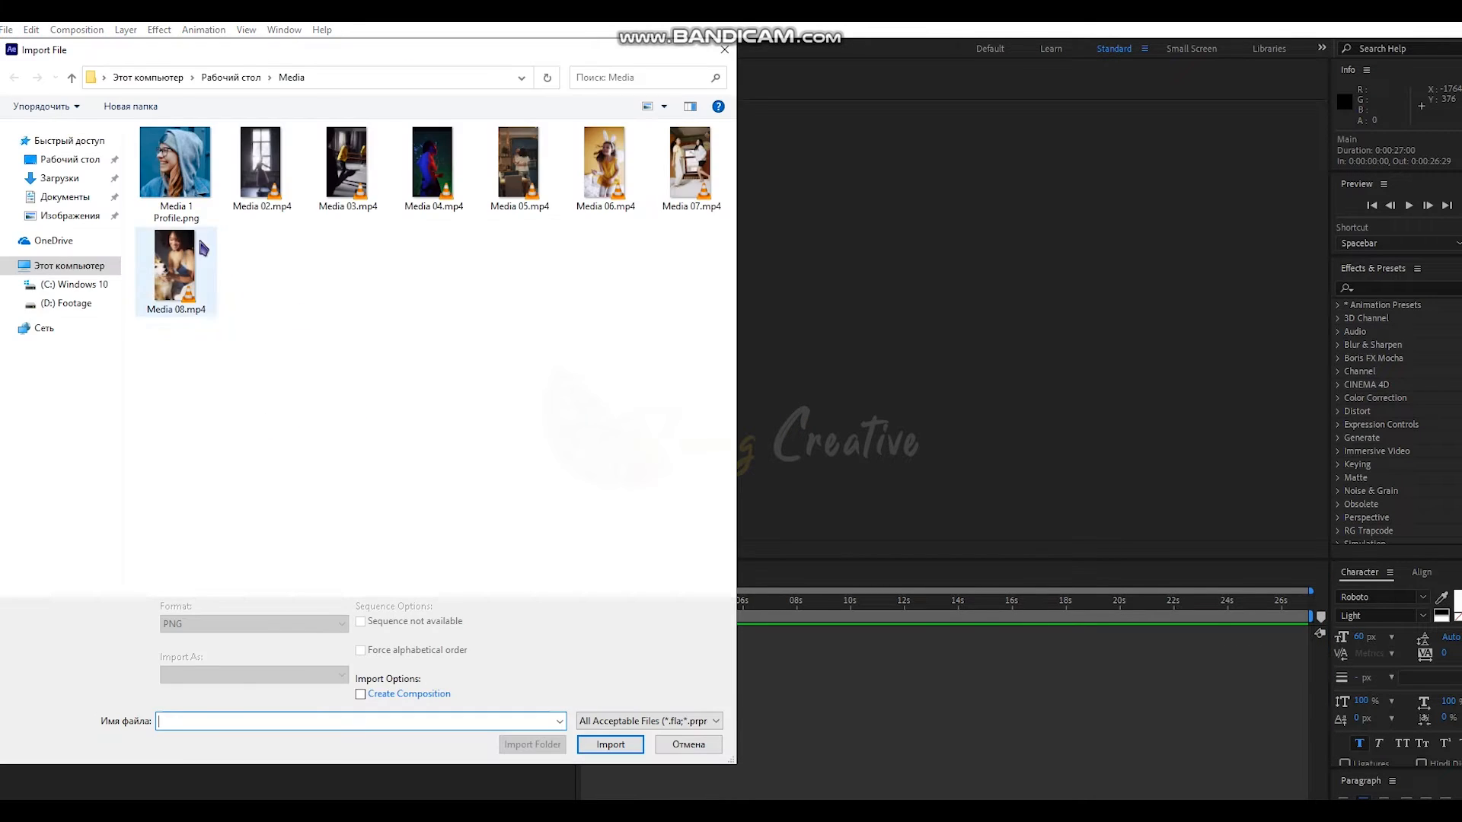
double_click(195, 187)
left_click_drag(48, 212, 271, 678)
left_click(277, 699)
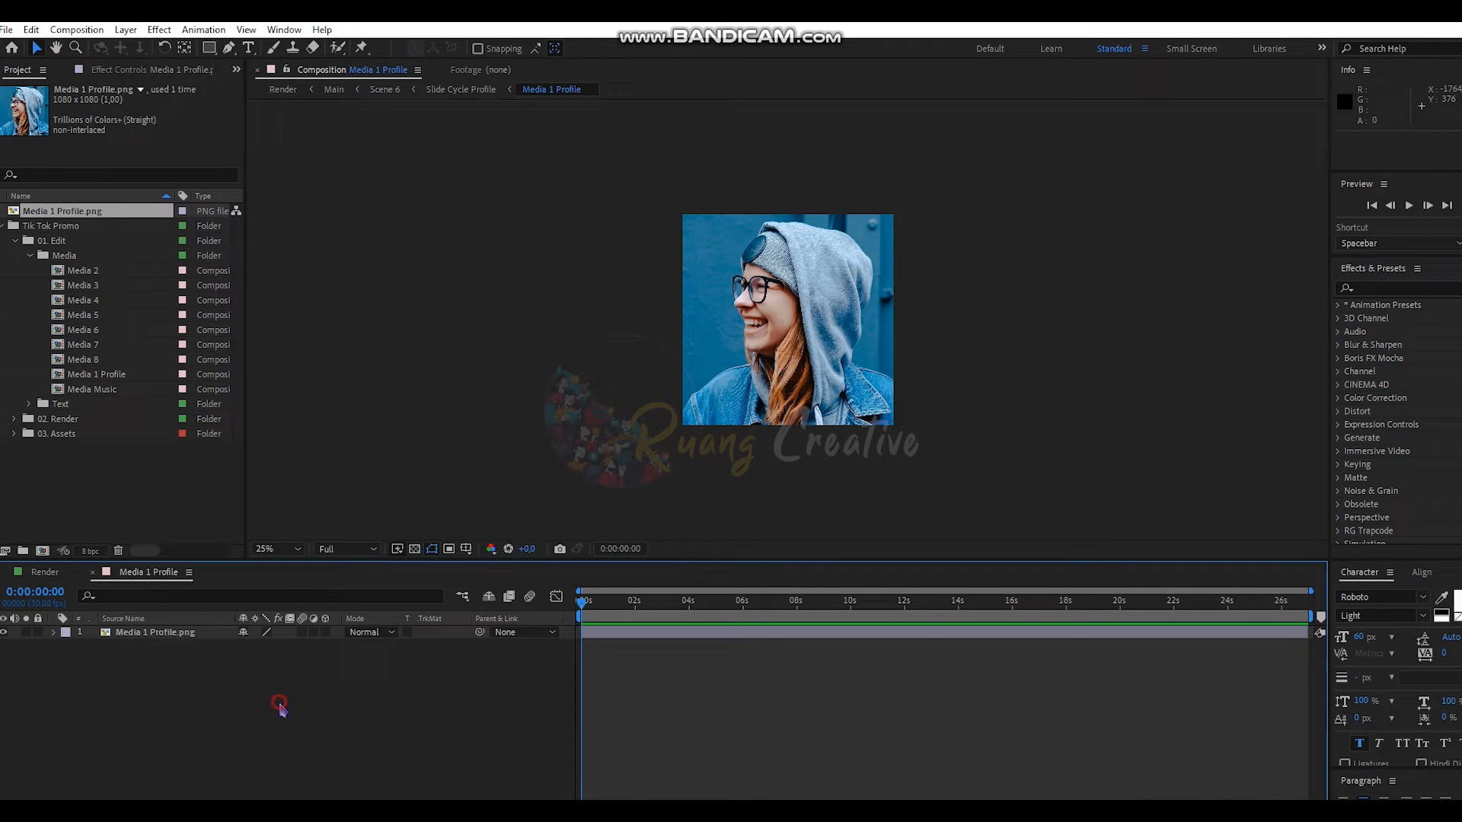
left_click(45, 572)
left_click_drag(600, 601, 681, 603)
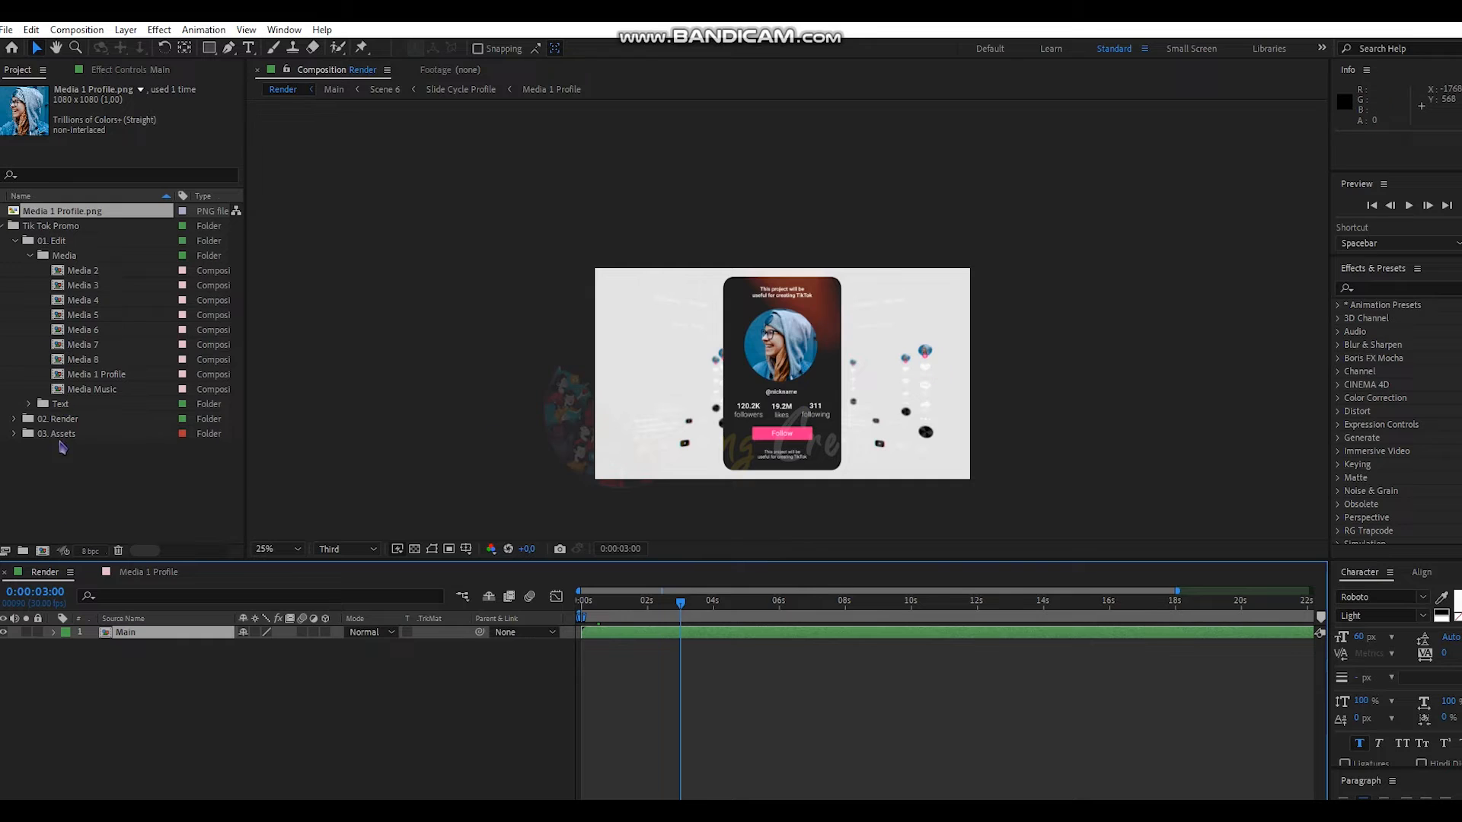
left_click(82, 502)
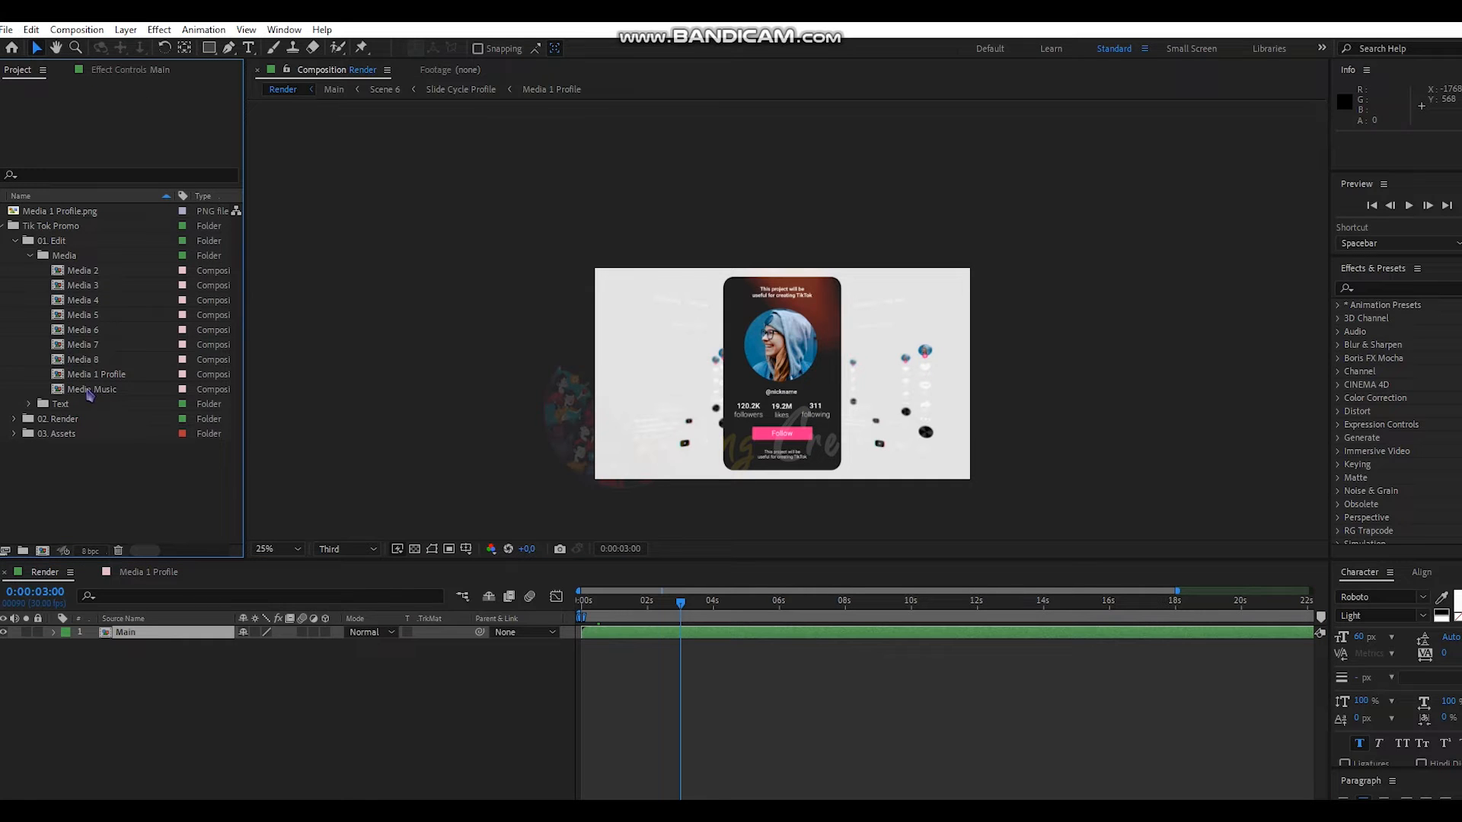
left_click(30, 405)
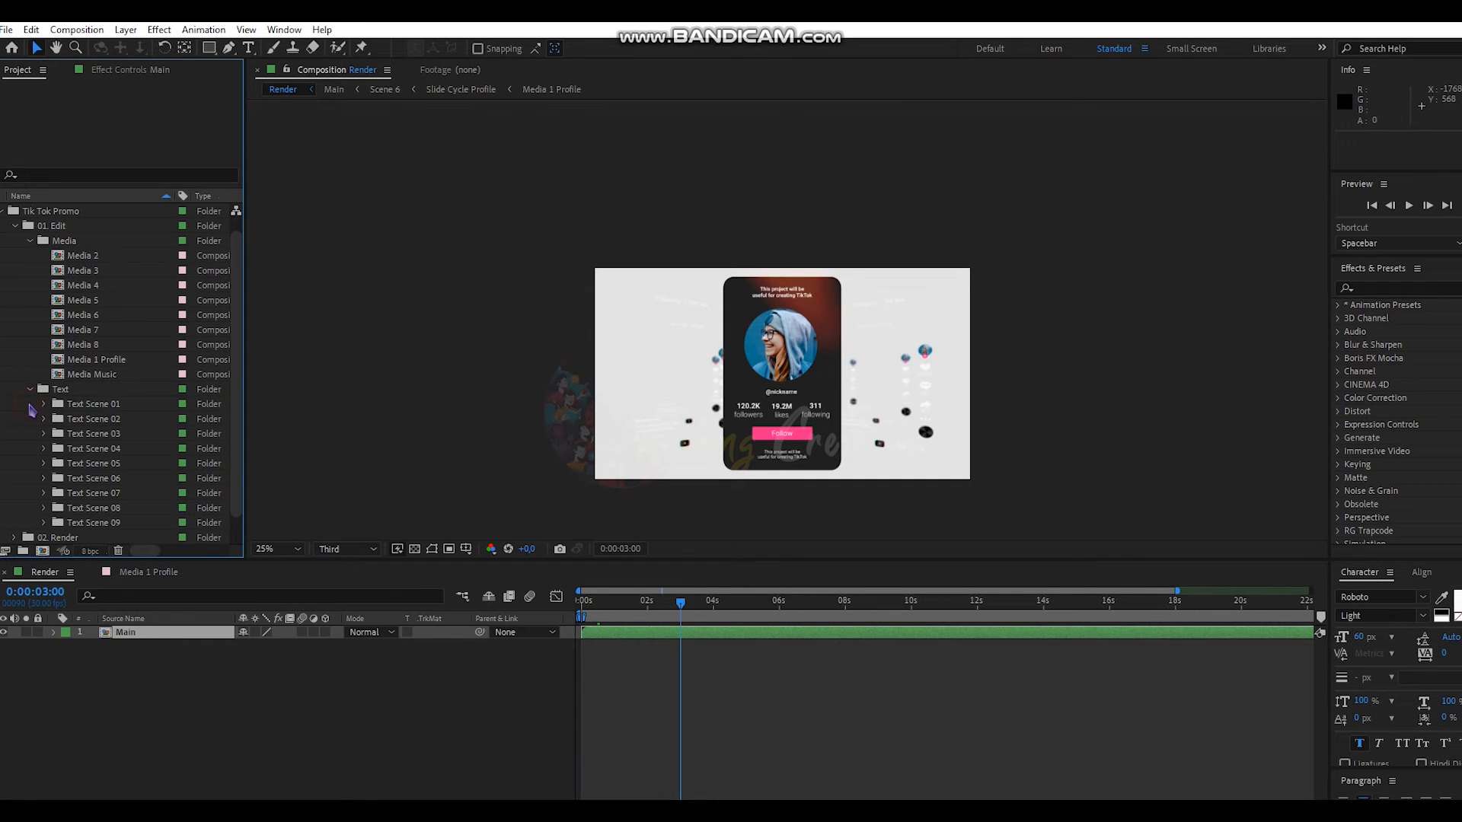
left_click(44, 405)
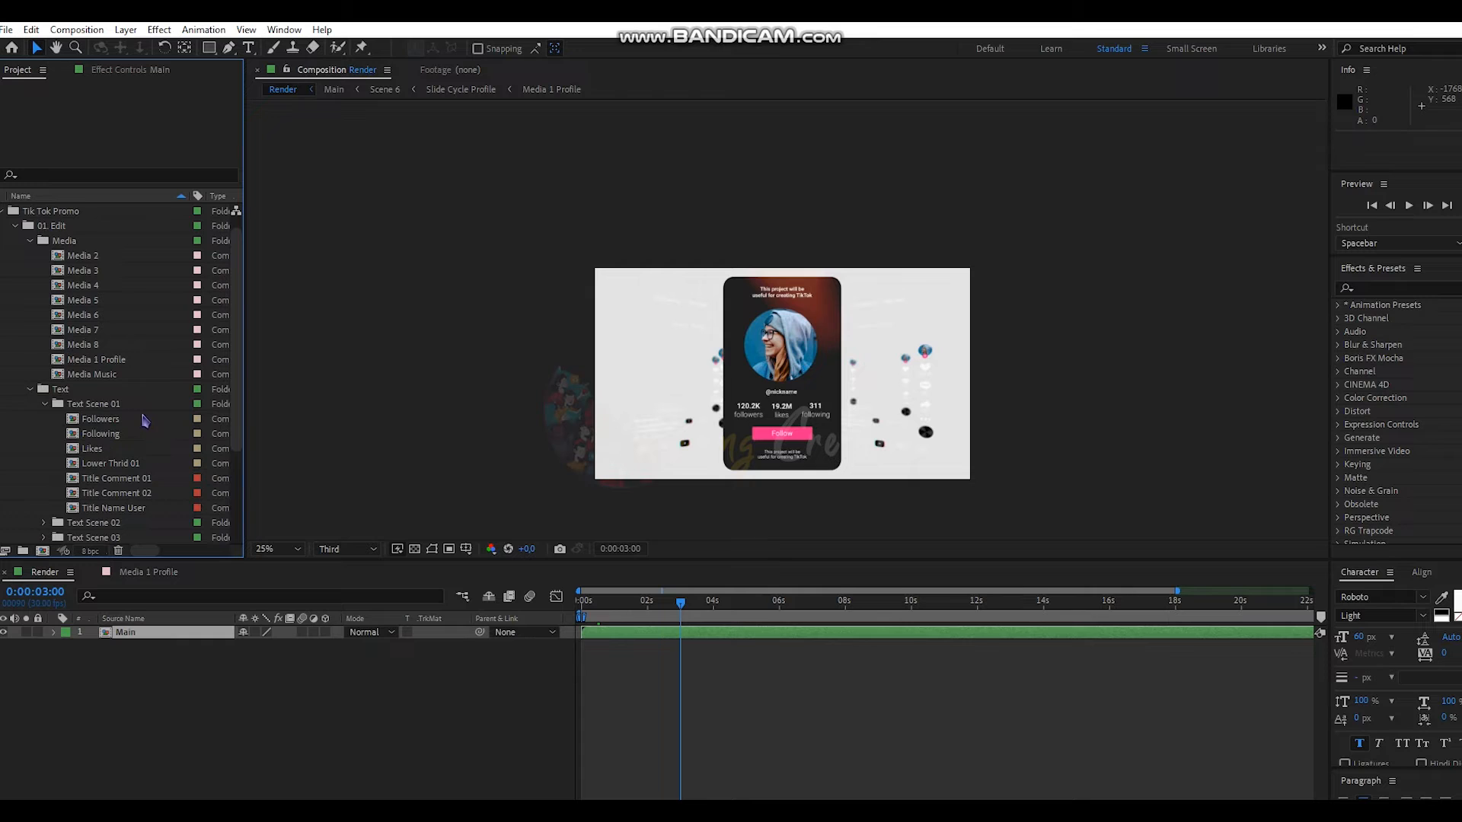
double_click(122, 507)
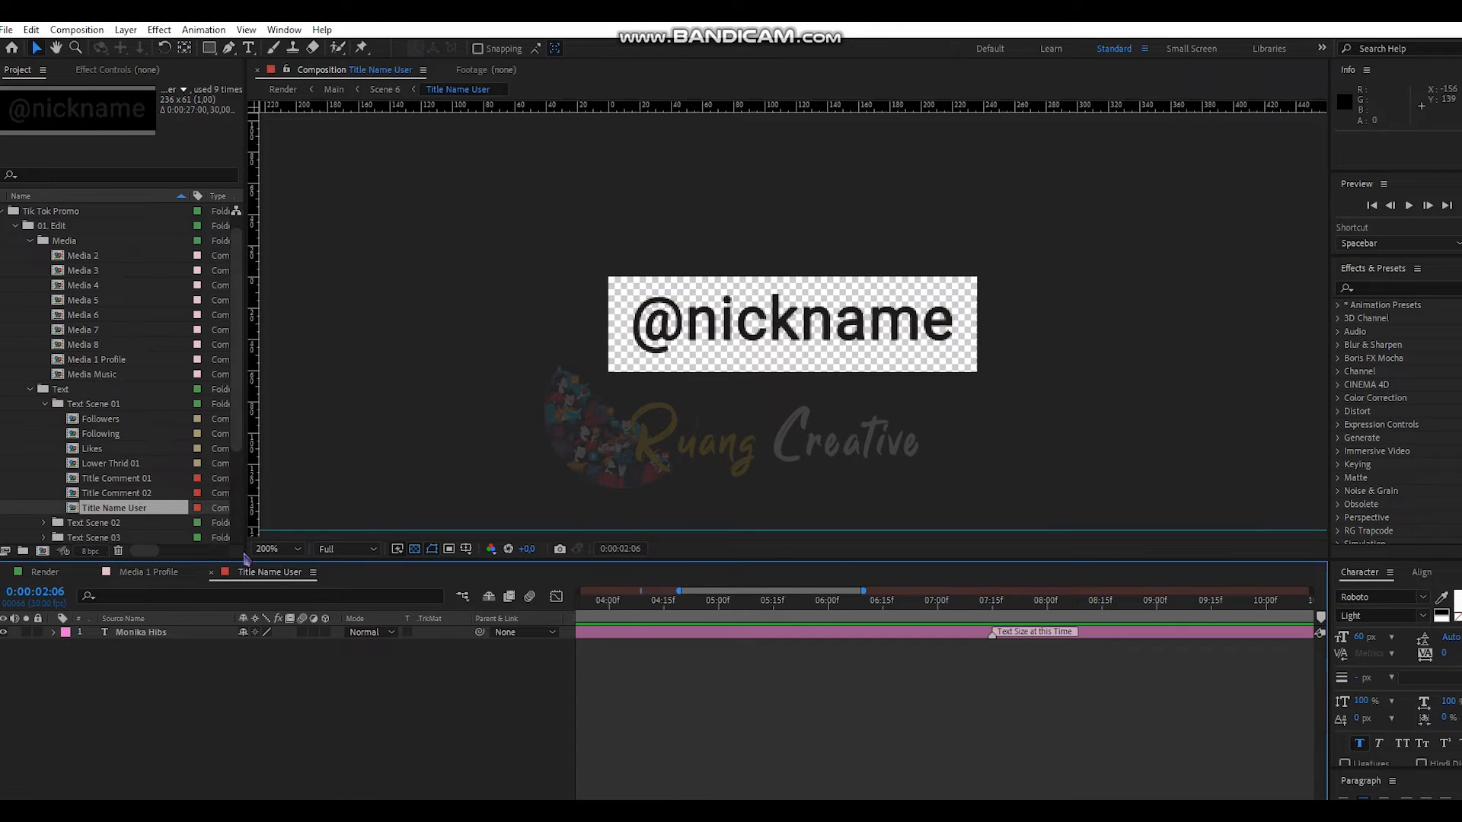
double_click(150, 633)
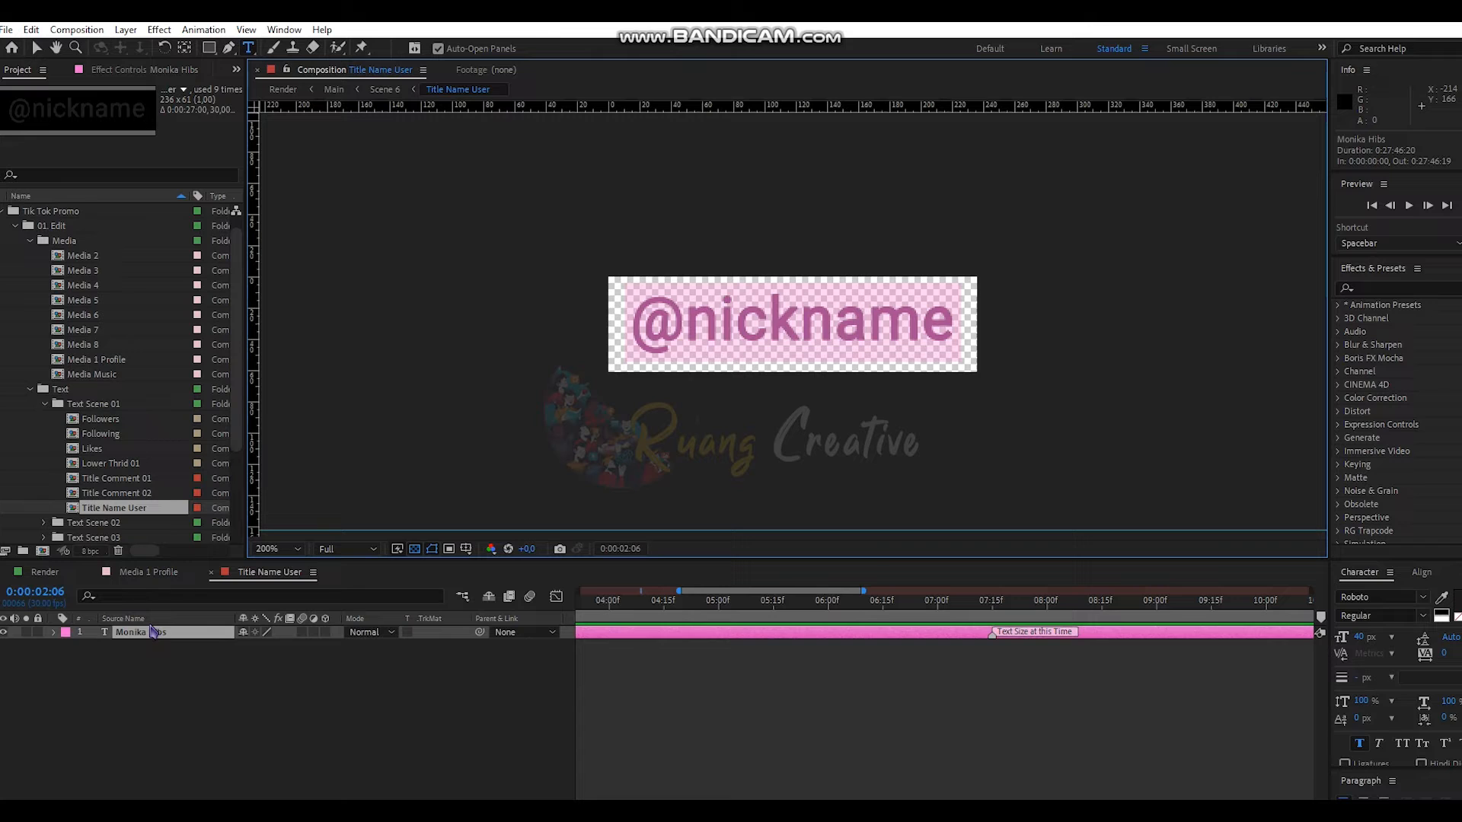
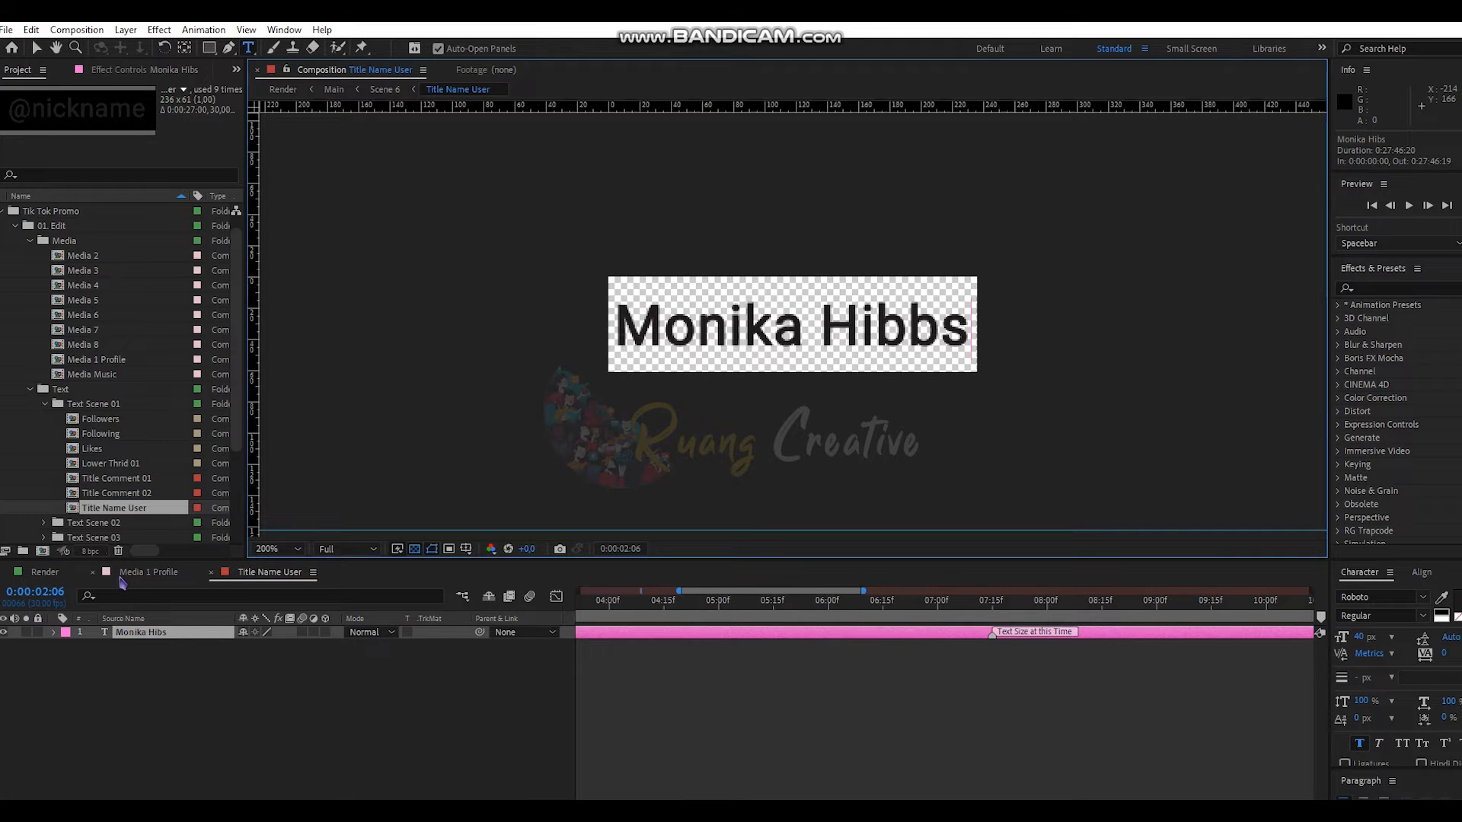
left_click(62, 575)
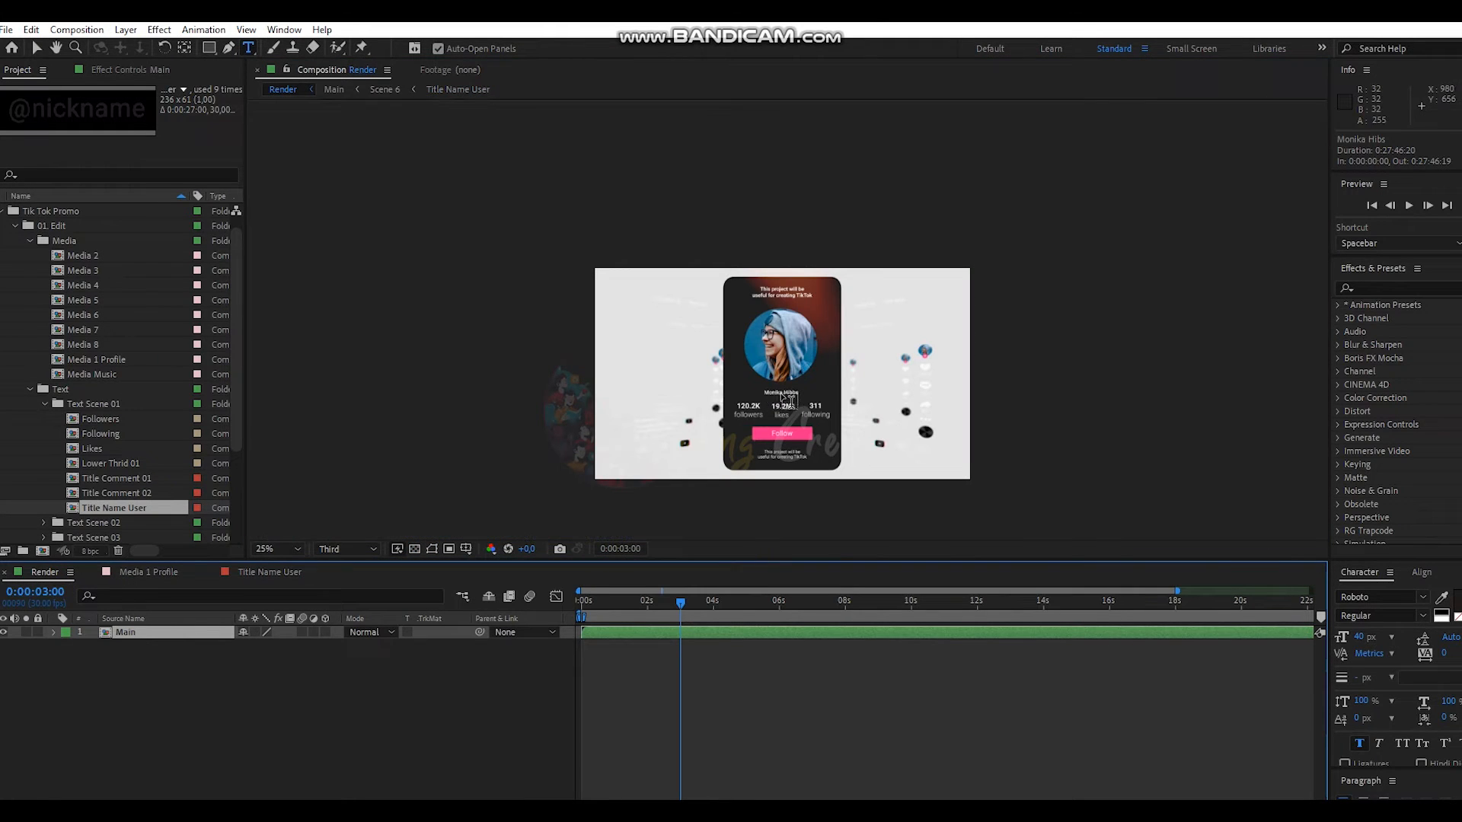
- Open Title Comment 01 and place the text cursor after 'TikTok' in the comment
key("v")
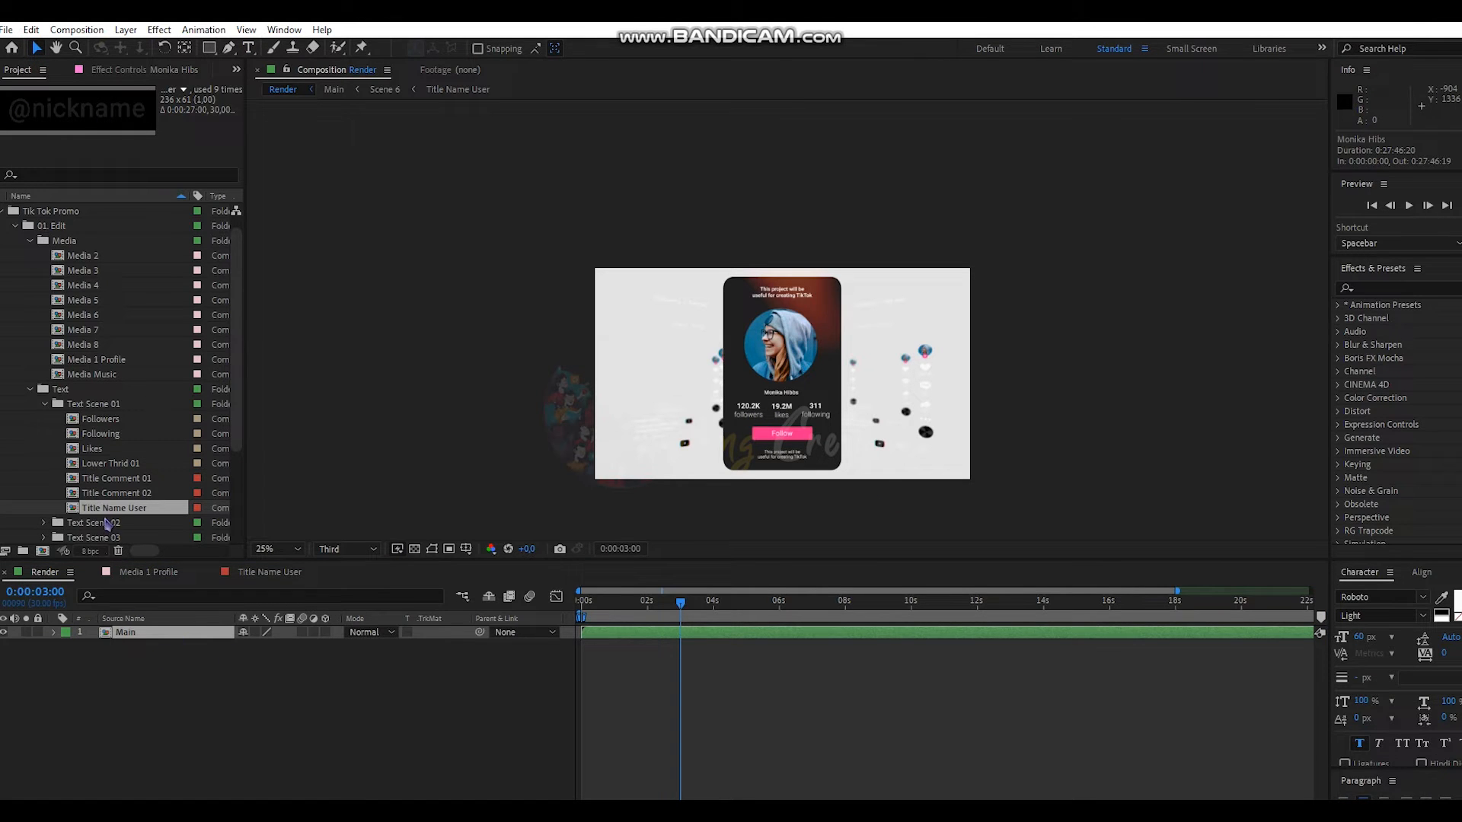
double_click(131, 482)
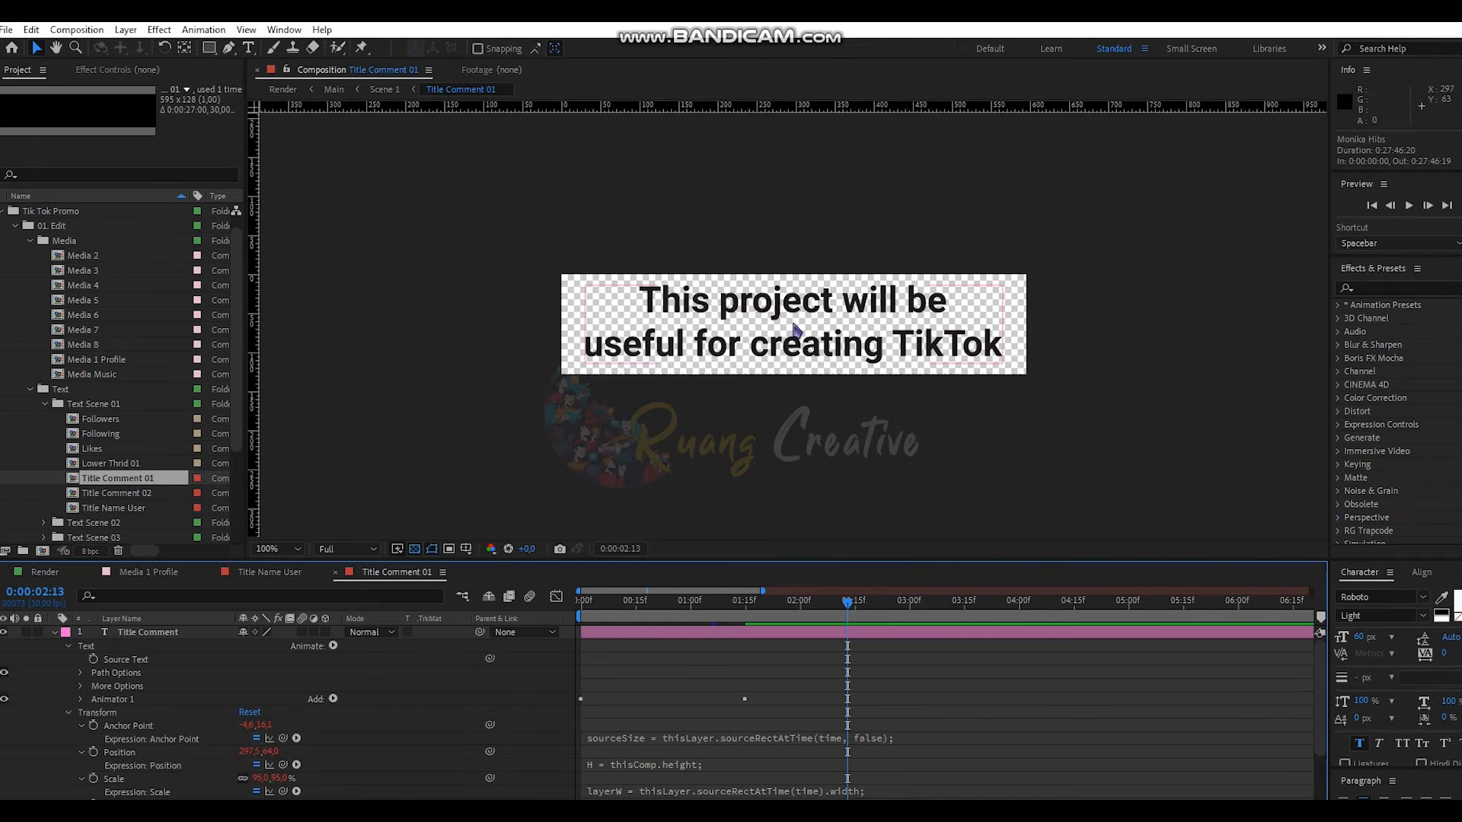
double_click(985, 348)
left_click_drag(1004, 348, 636, 298)
key("ctrl+c")
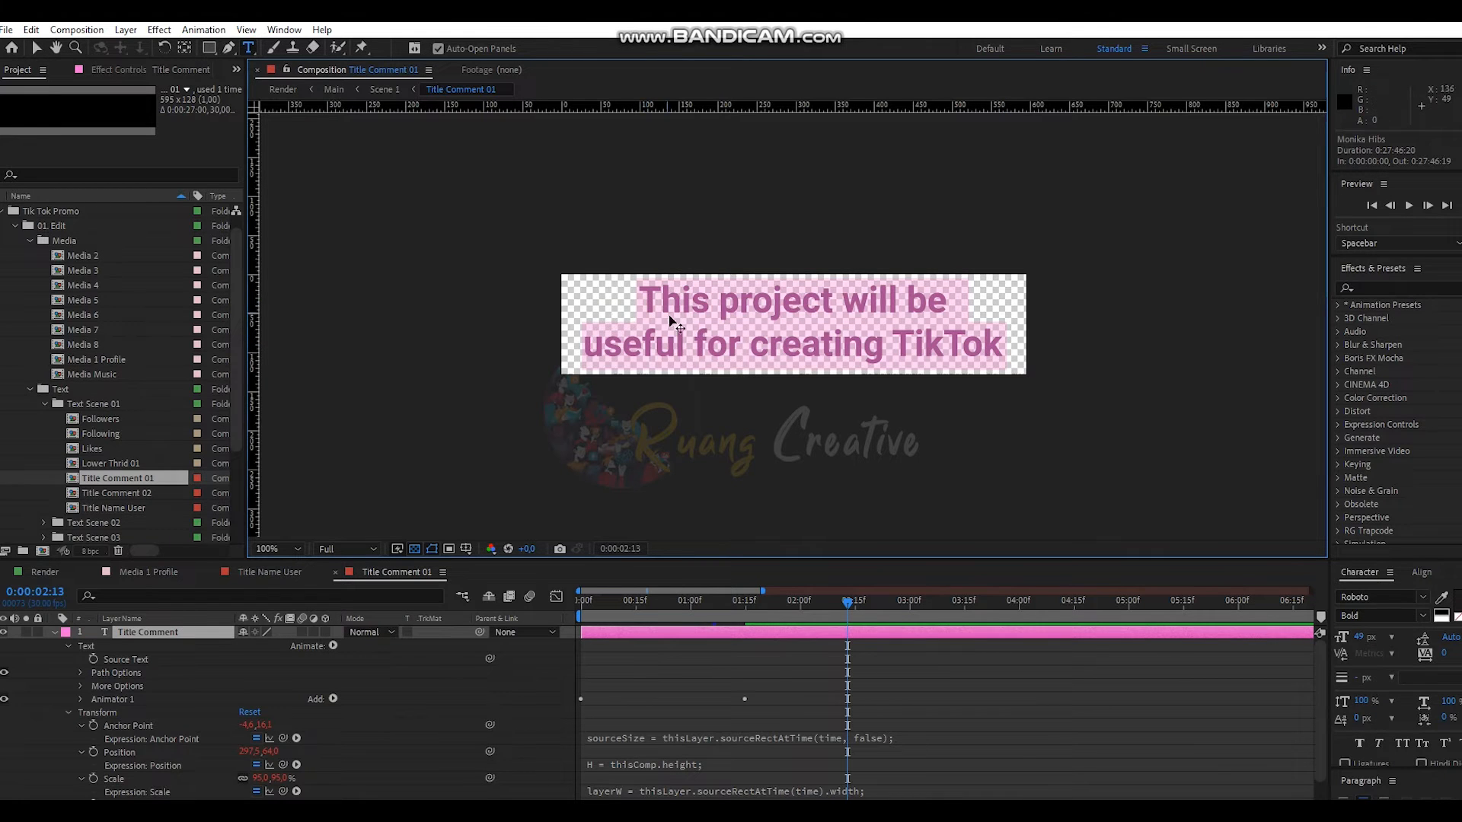
left_click(999, 346)
- Paste the comment sentence after TikTok, remove extras and stray letters, then close Title Comment 01
key("ctrl+v")
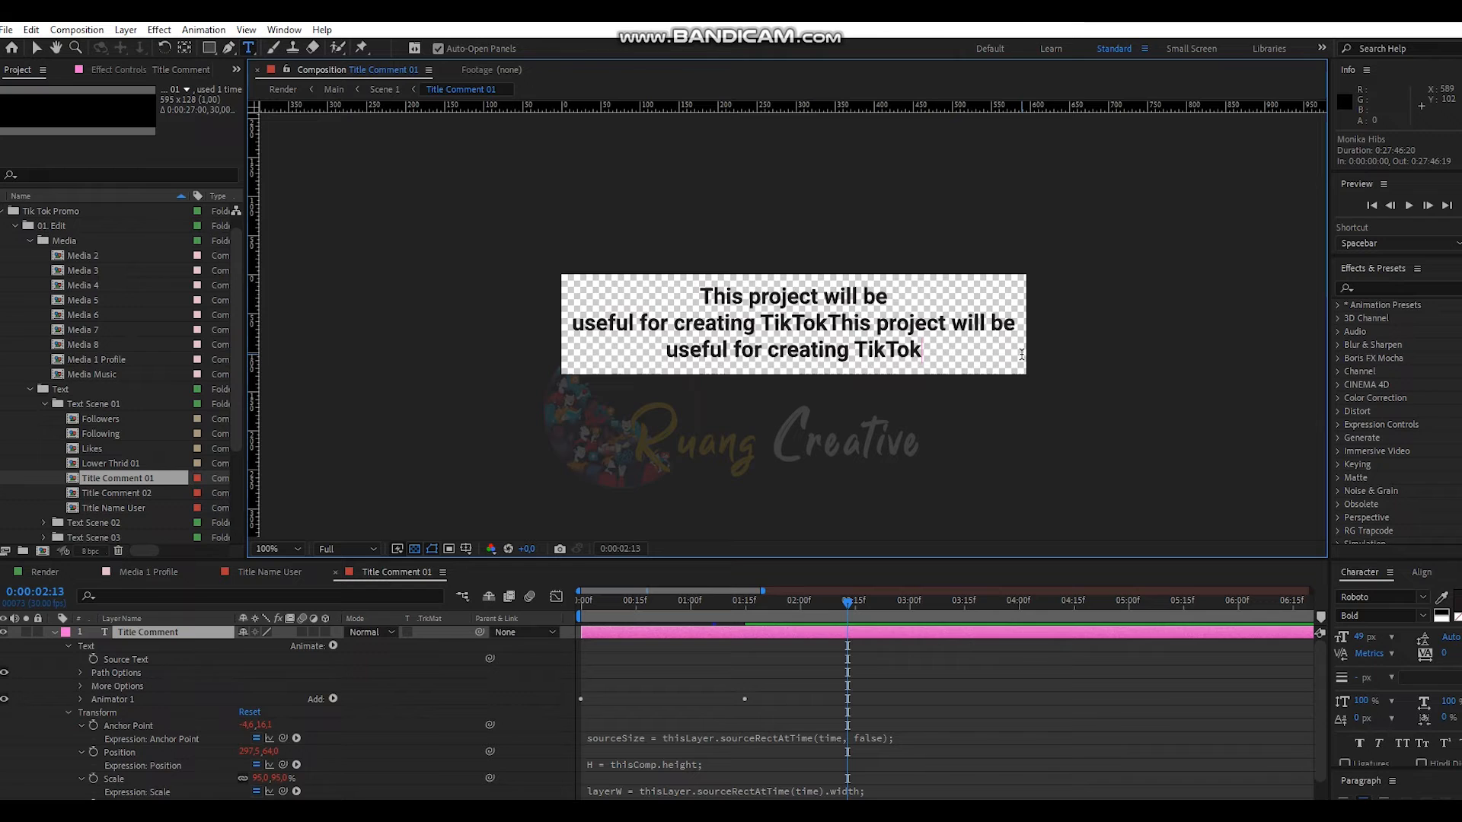
key("ctrl+v")
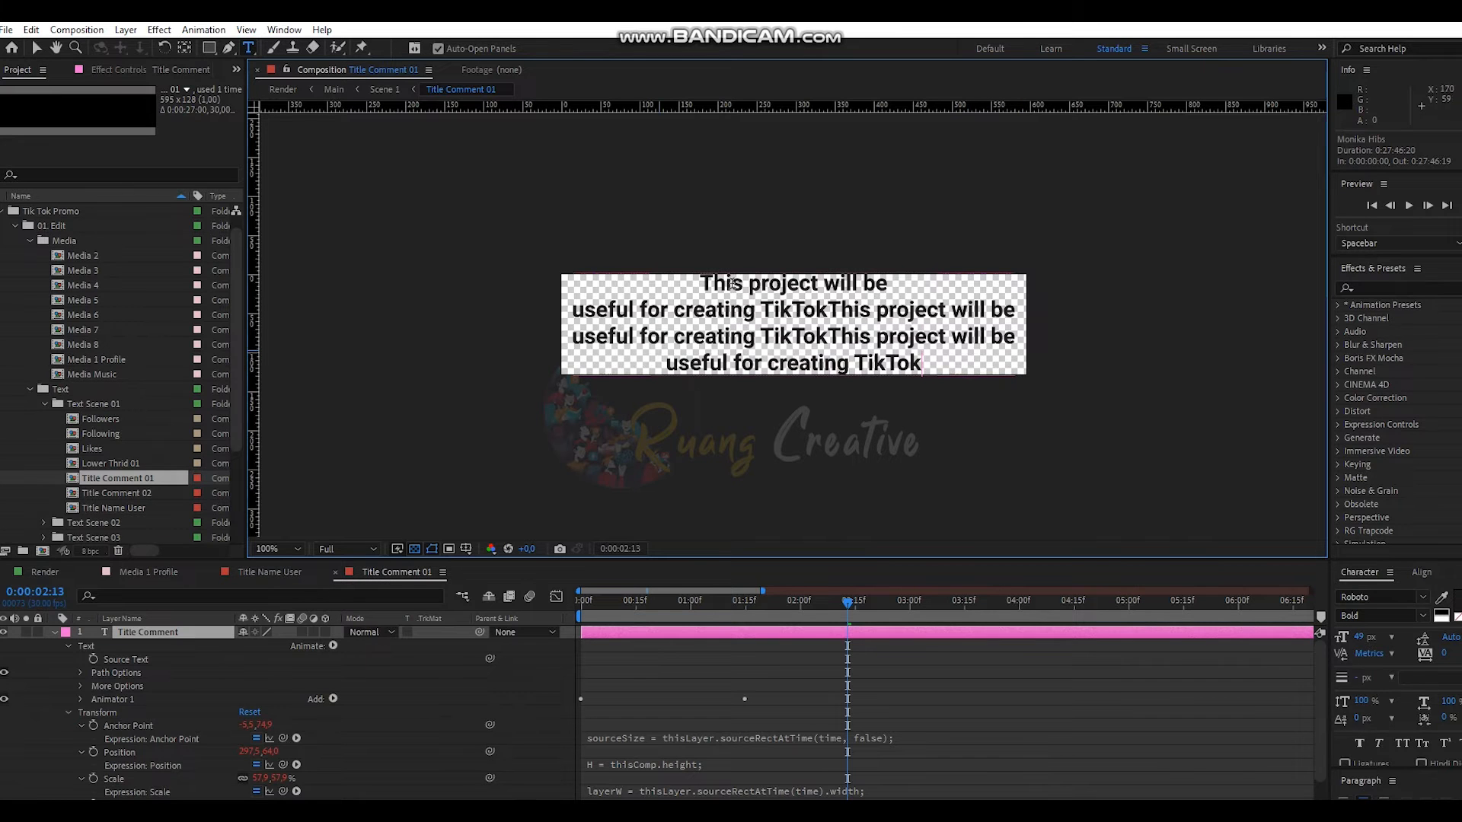
key("ctrl+v")
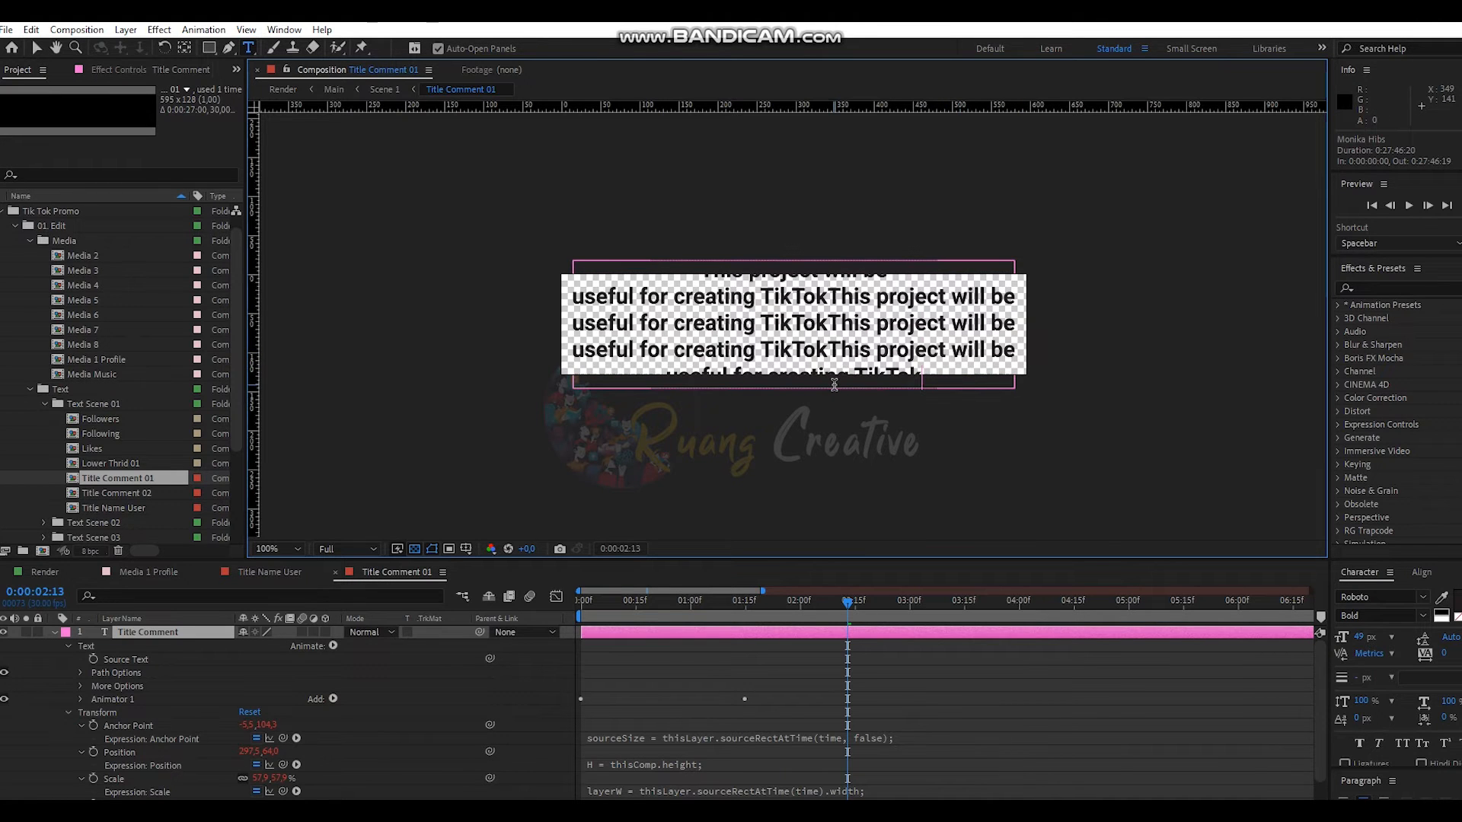
key("ctrl+z")
key("ctrl+z")
type("sd")
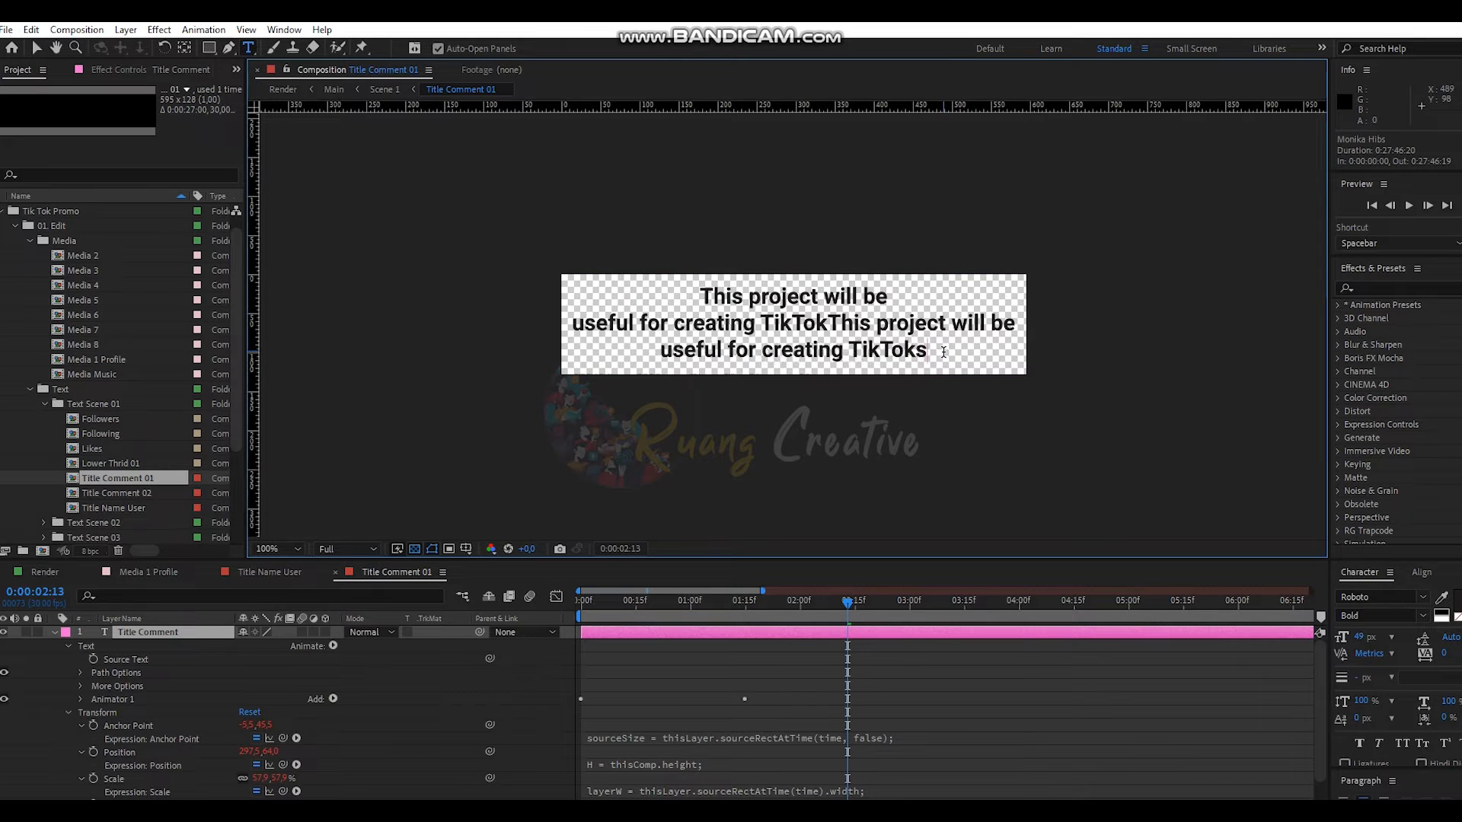
key("BackSpace")
key("BackSpace")
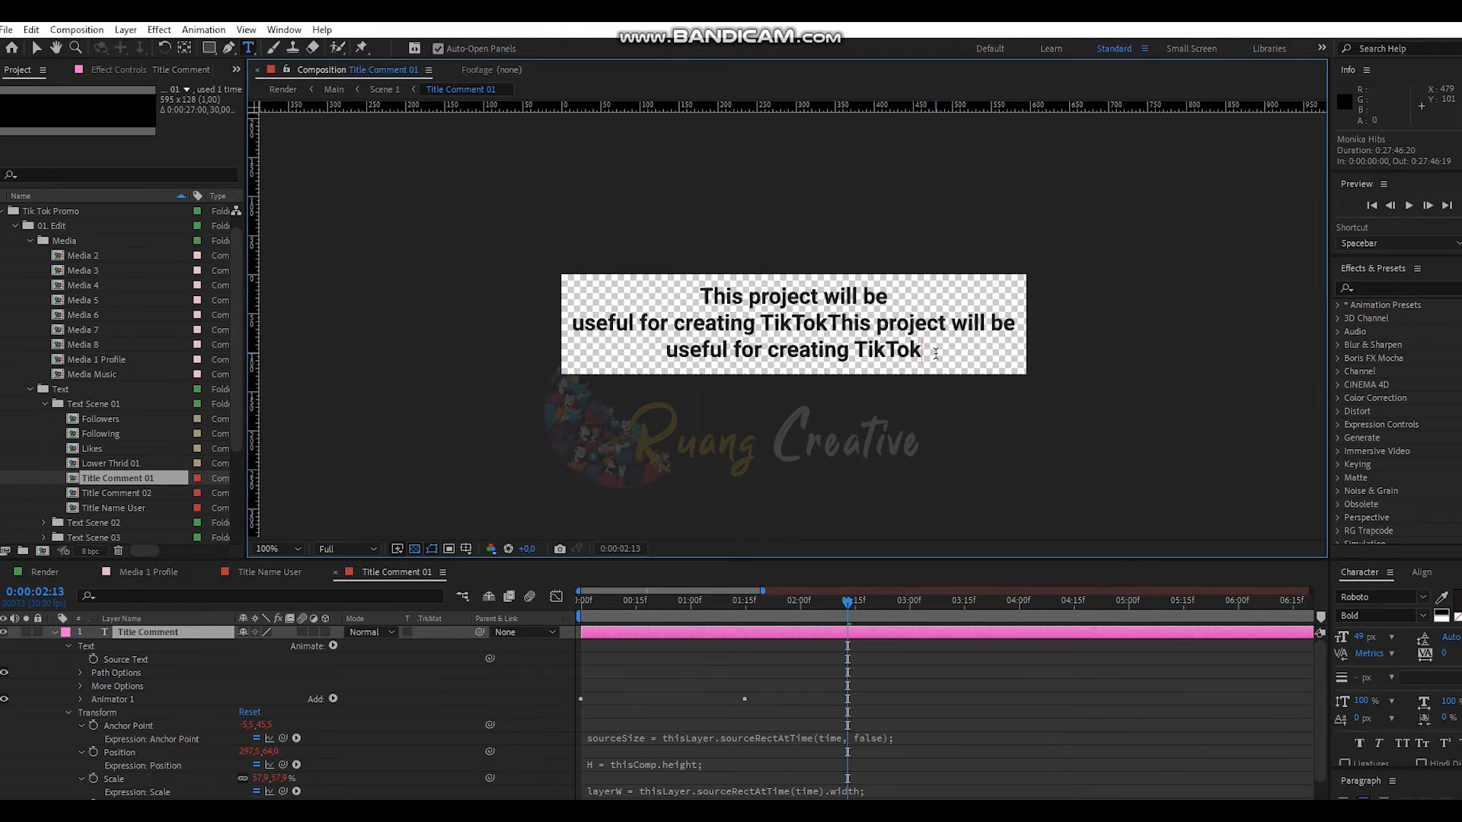
left_click(335, 572)
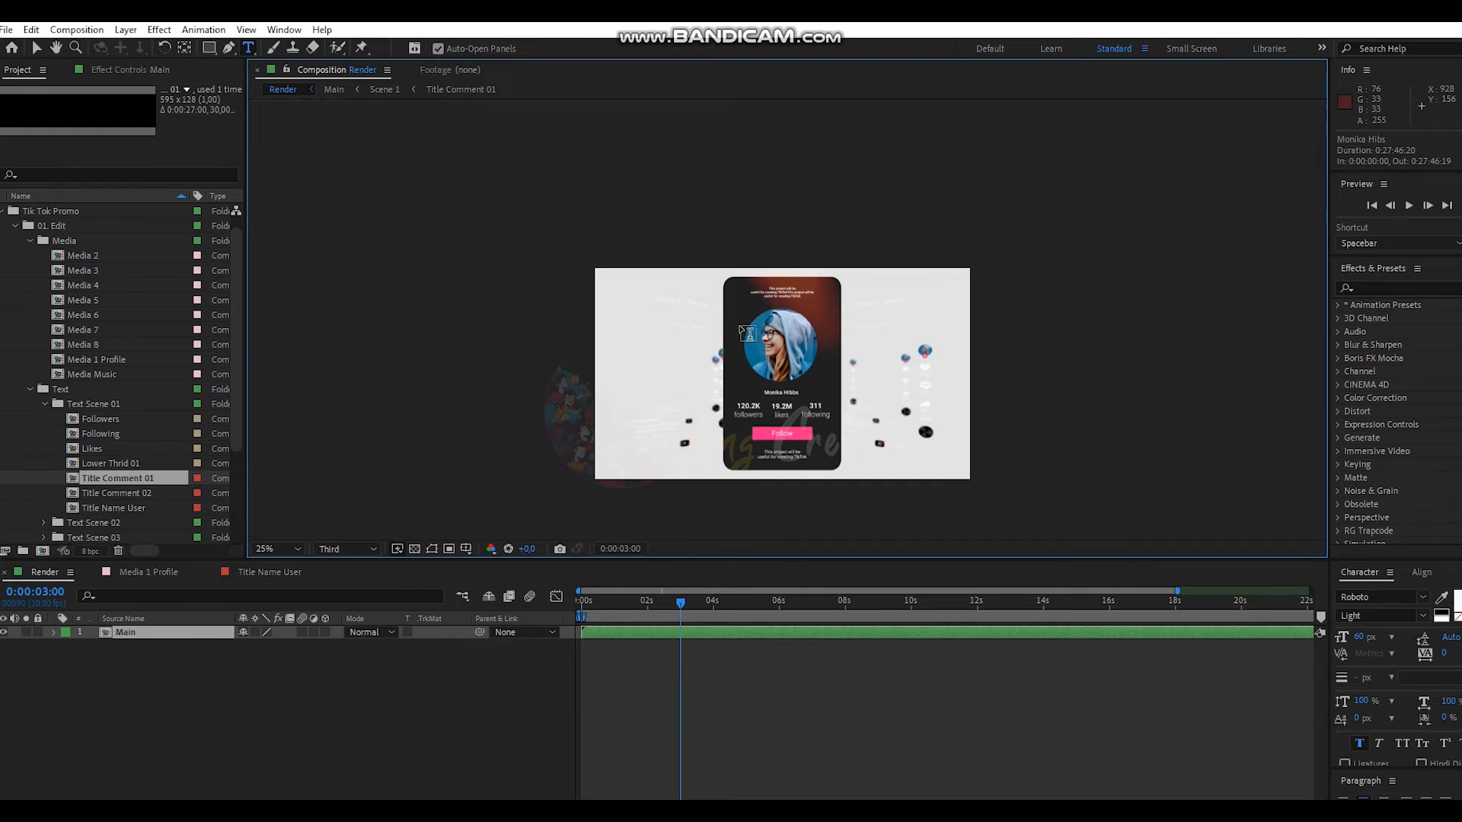
left_click(196, 692)
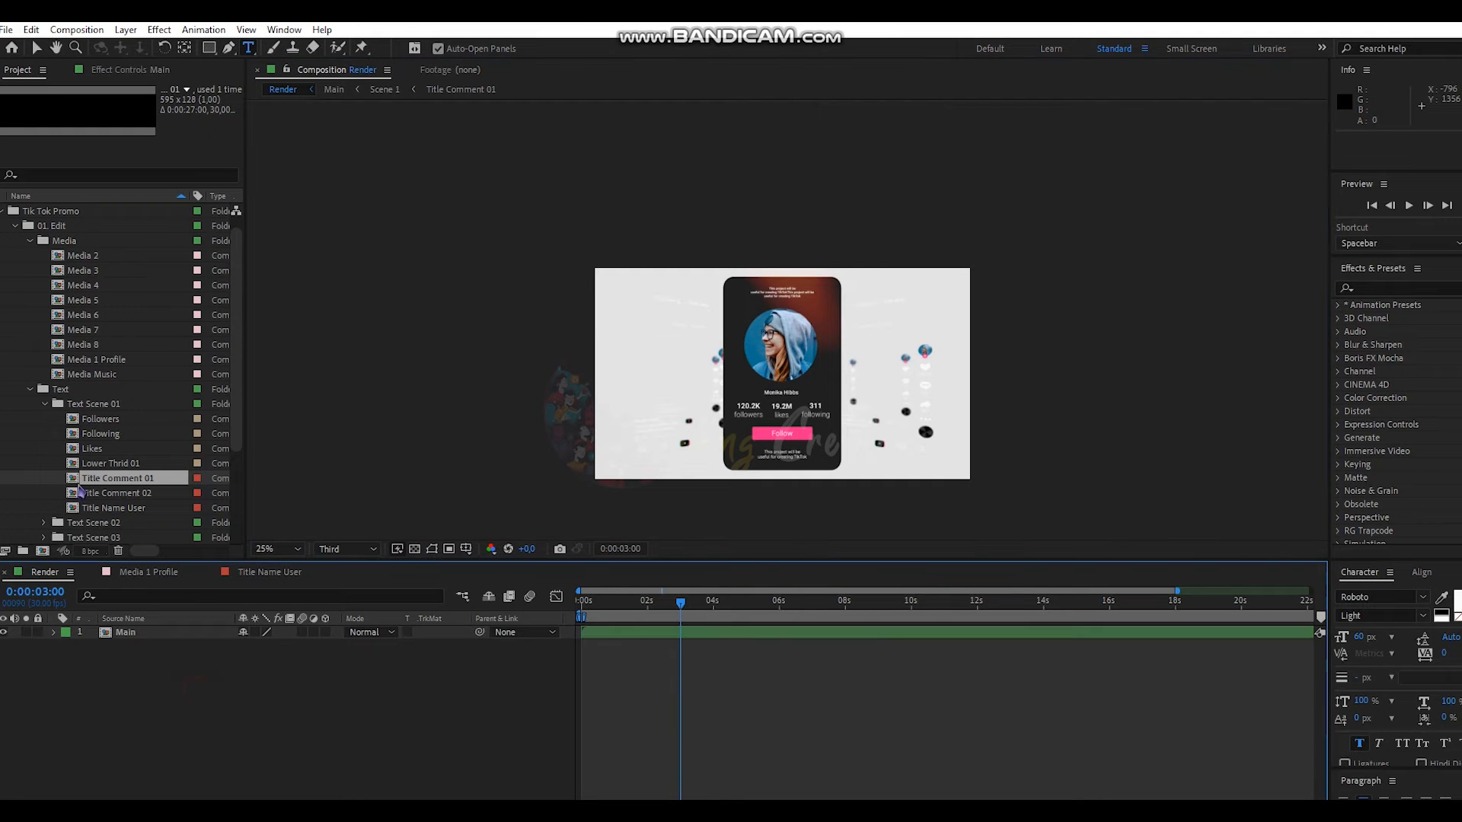
- Open the Following composition and change the count from 311 to 312
double_click(118, 436)
left_click(839, 300)
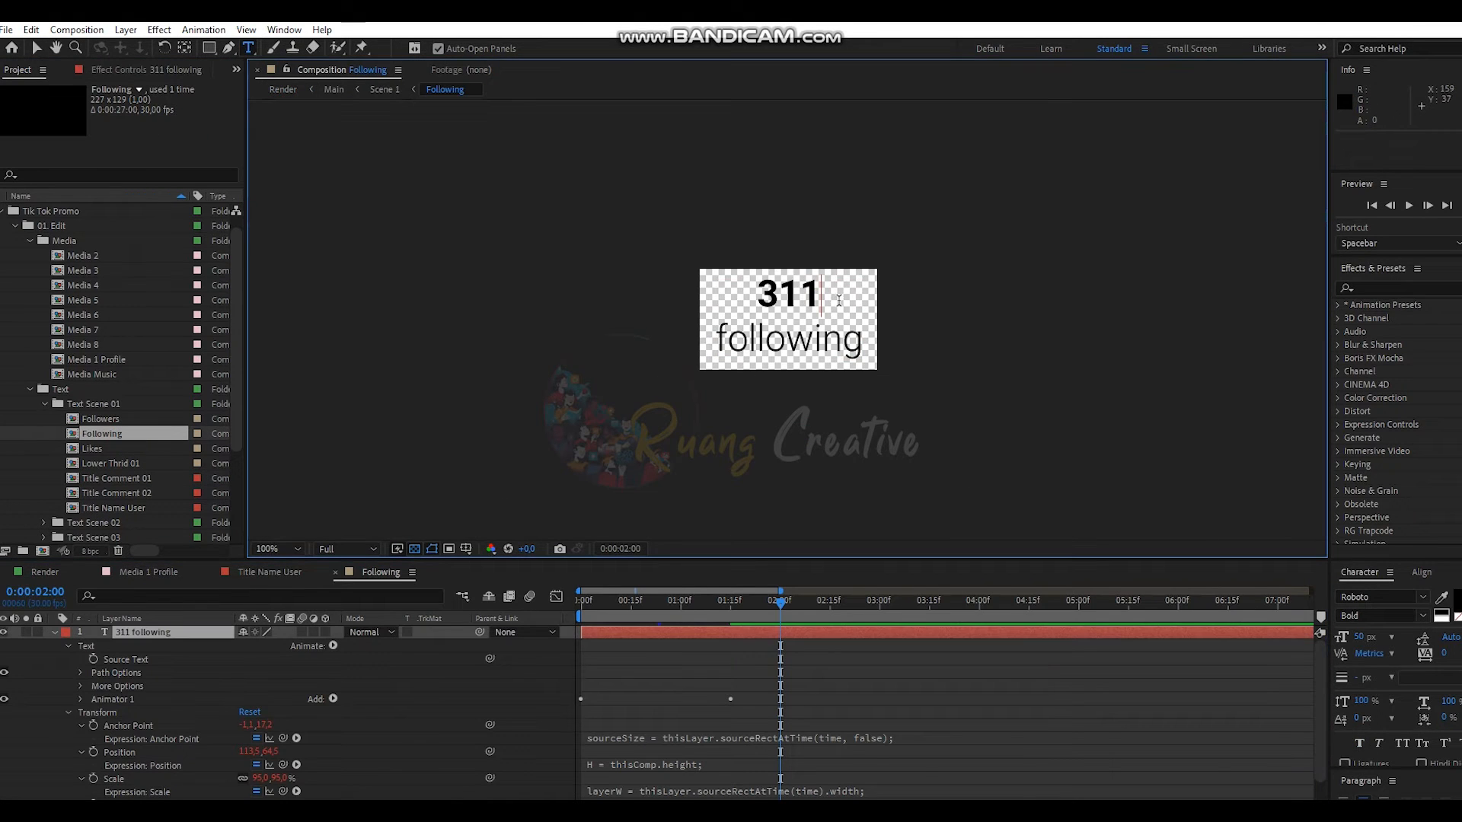
key("BackSpace")
key("BackSpace")
type("12")
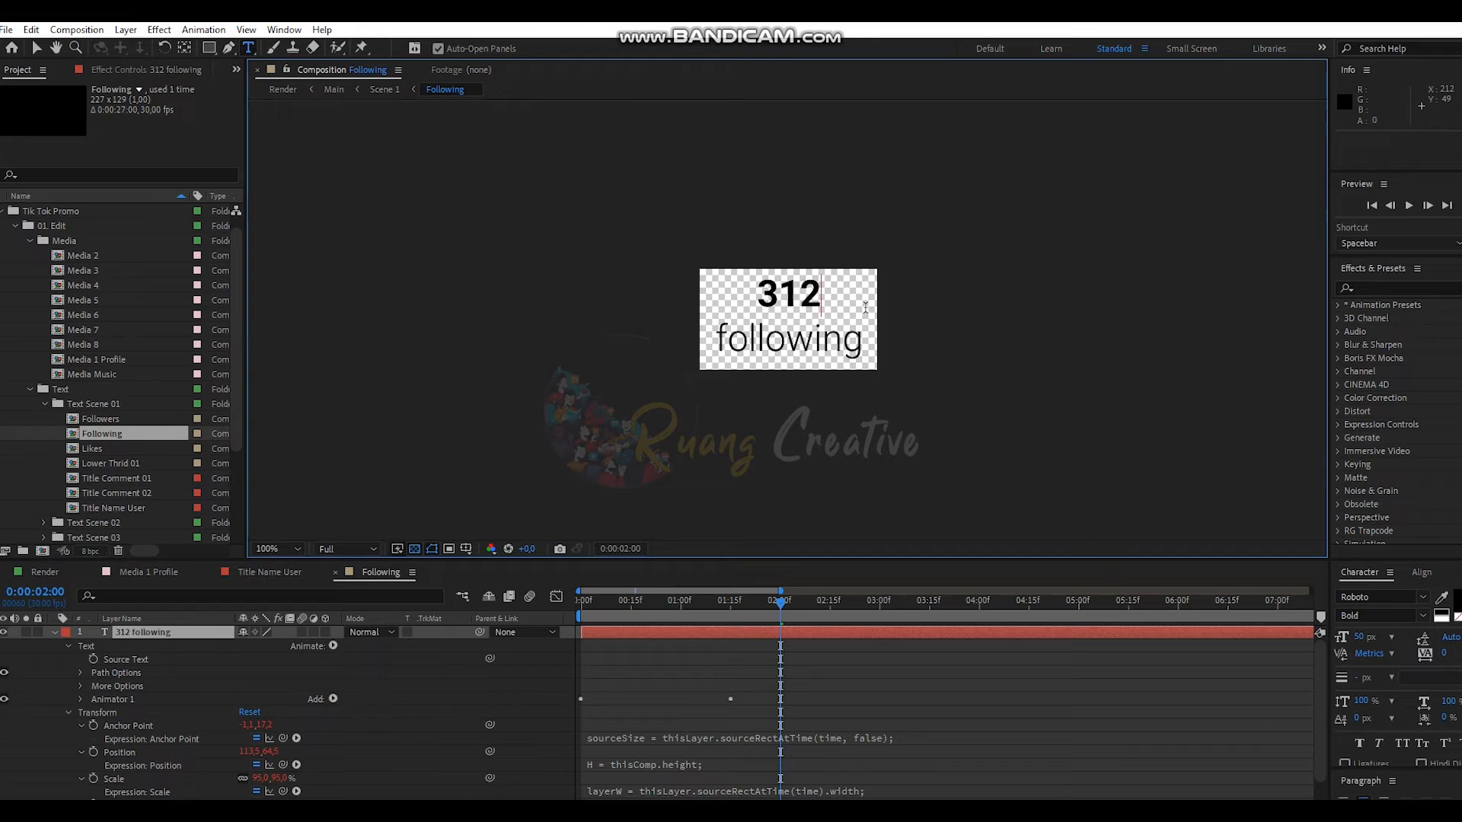
left_click_drag(822, 296, 731, 363)
left_click(824, 297)
type("23232323232323232")
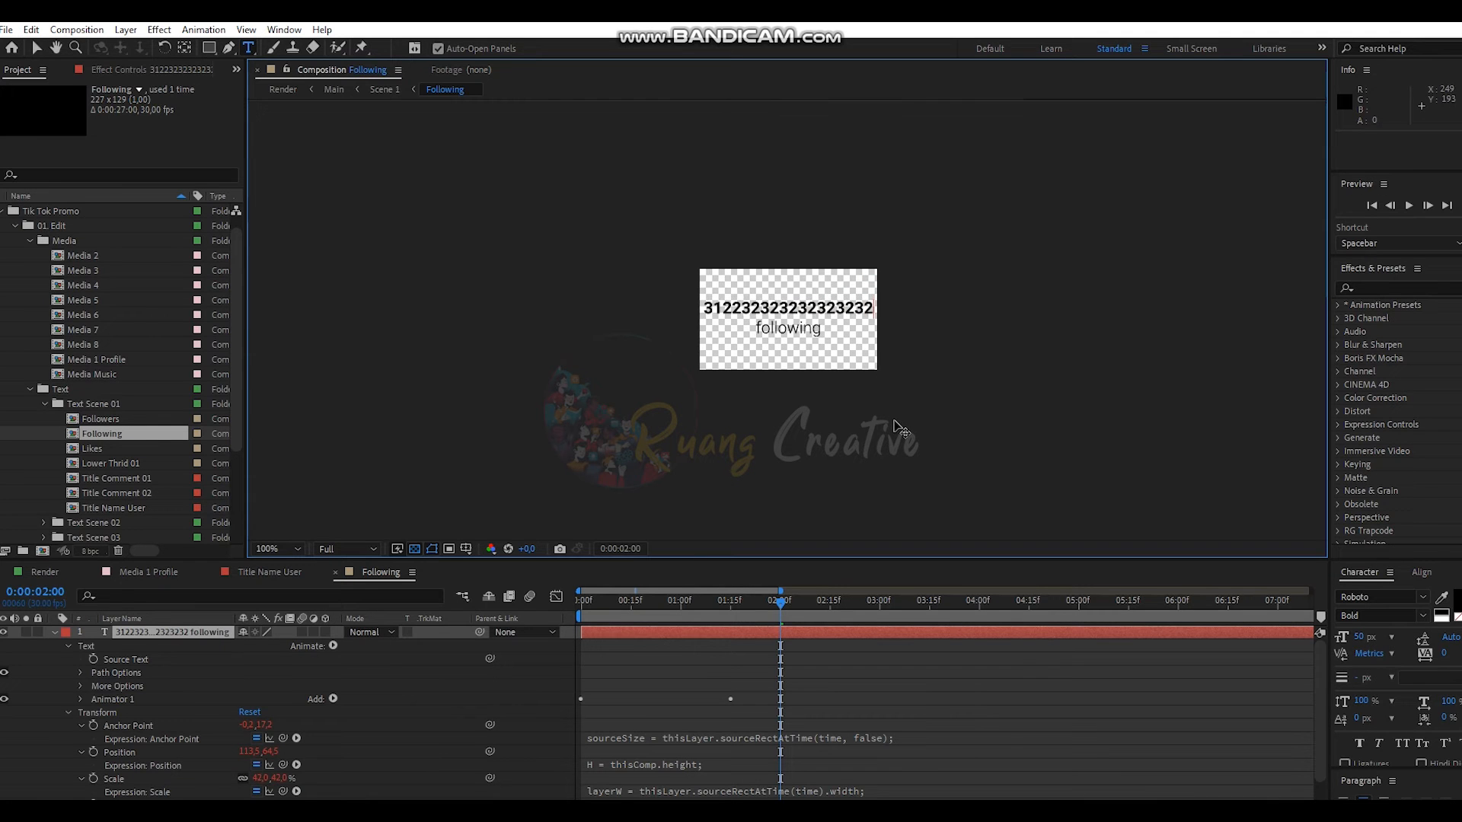
key("BackSpace")
key("BackSpace")
key("BackSpace")
key("BackSpace")
key("BackSpace")
key("BackSpace")
key("BackSpace")
key("BackSpace")
key("BackSpace")
key("BackSpace")
key("BackSpace")
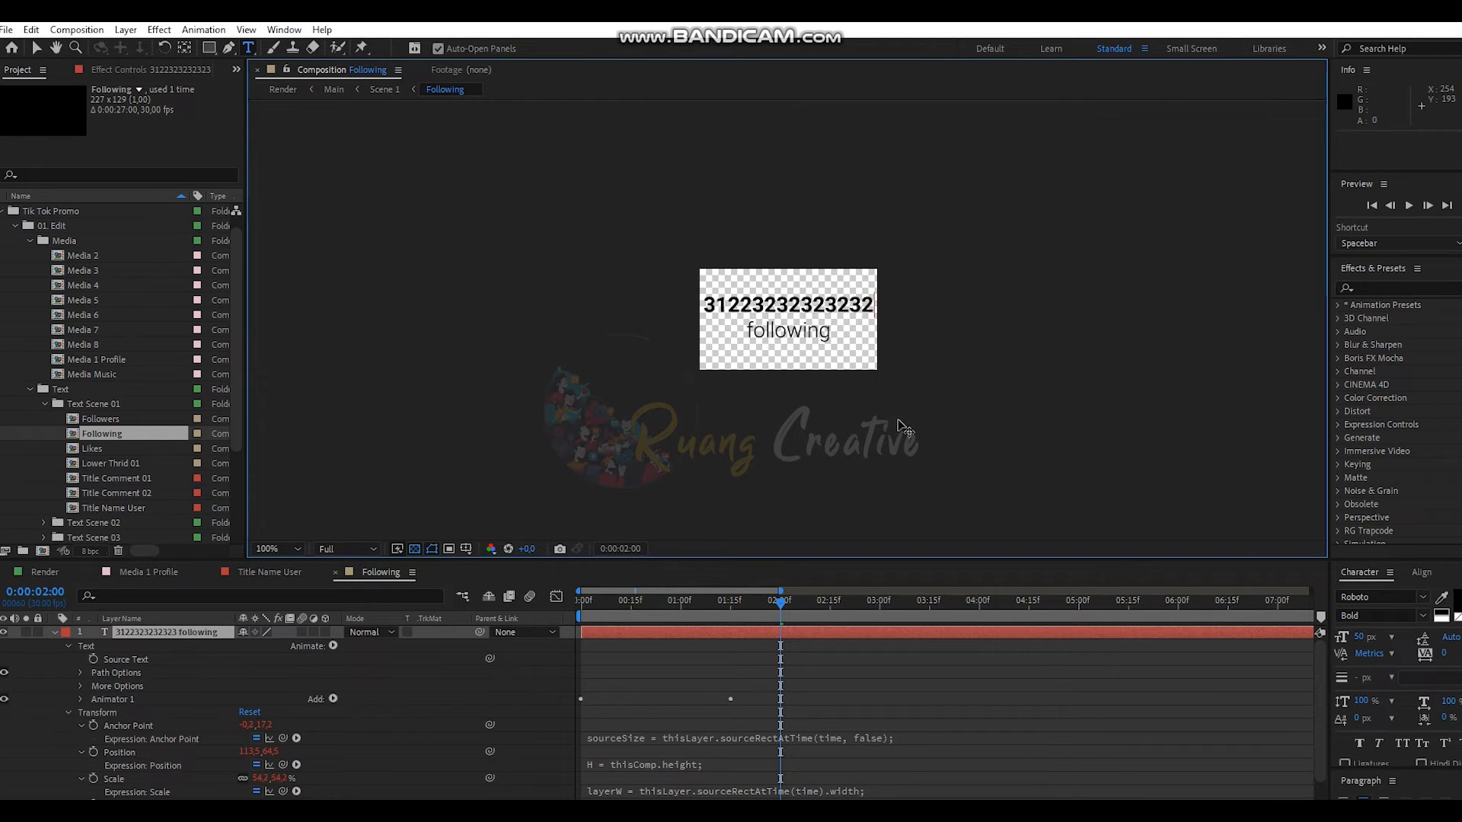
key("BackSpace")
key("BackSpace")
key("BackSpace")
key("BackSpace")
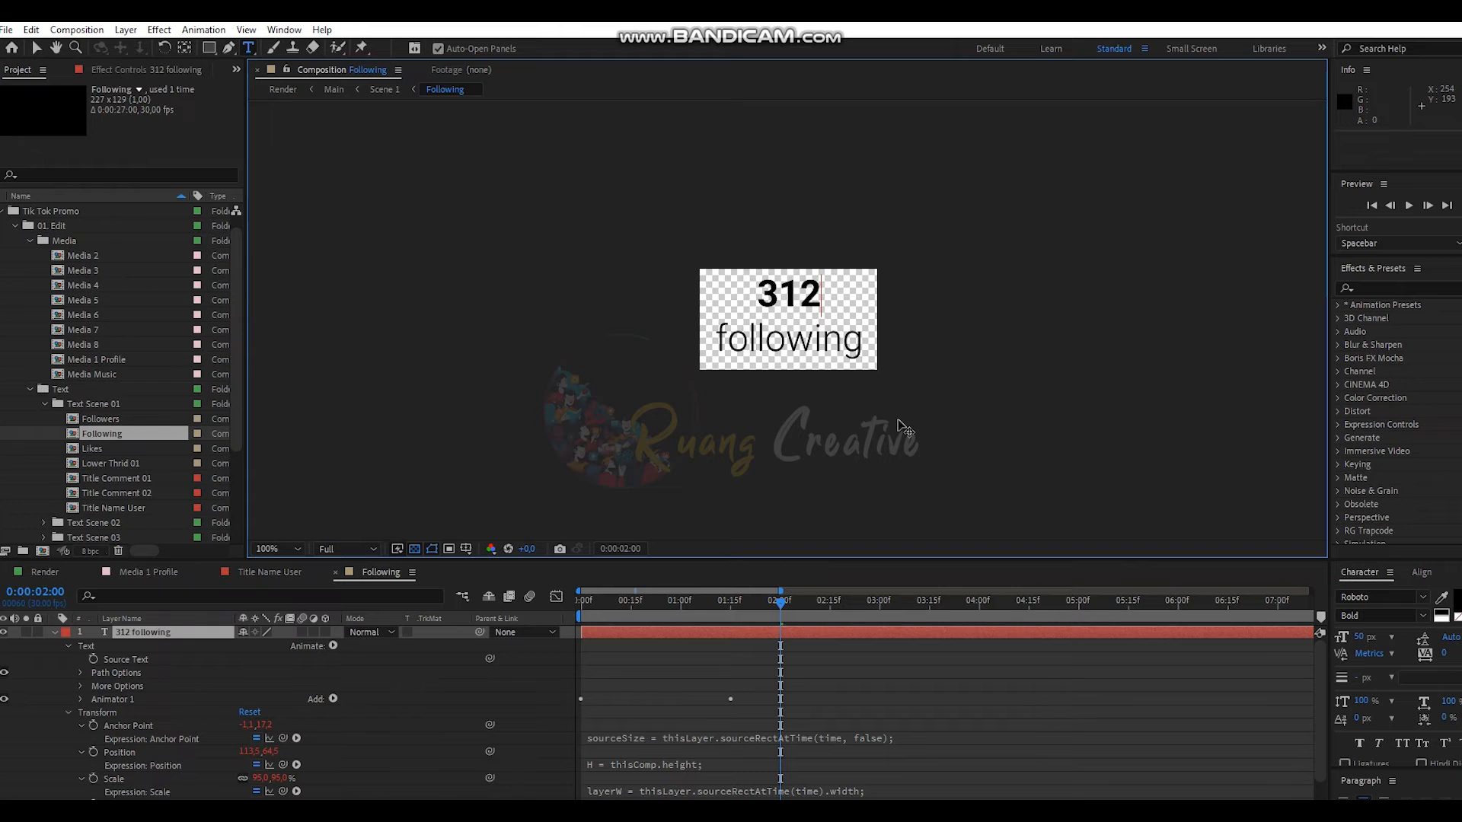
- Close the Following, Title Name User and Media 1 Profile tabs and collapse Text Scene 01
left_click(335, 573)
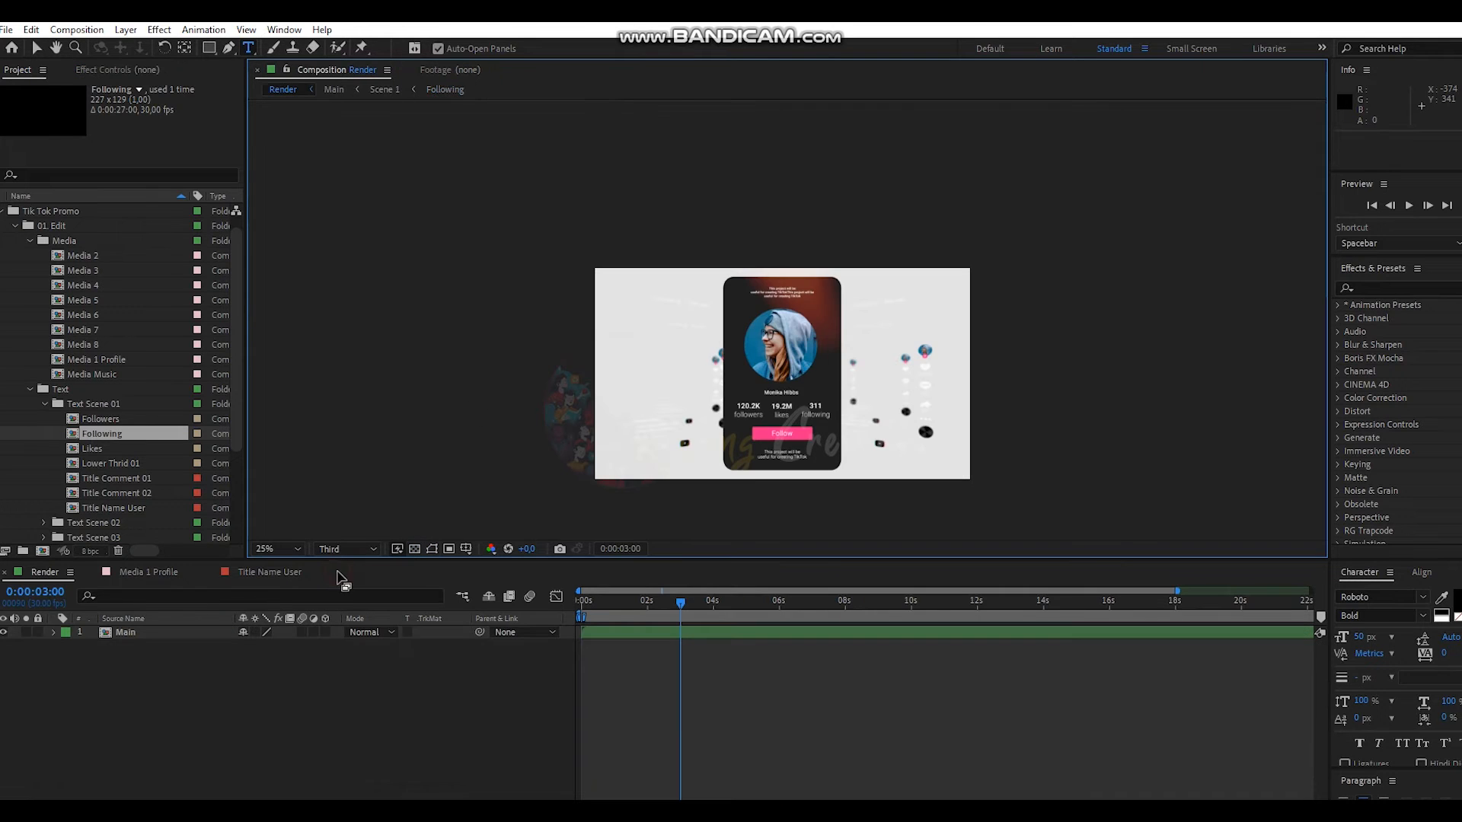
left_click(211, 572)
left_click(92, 572)
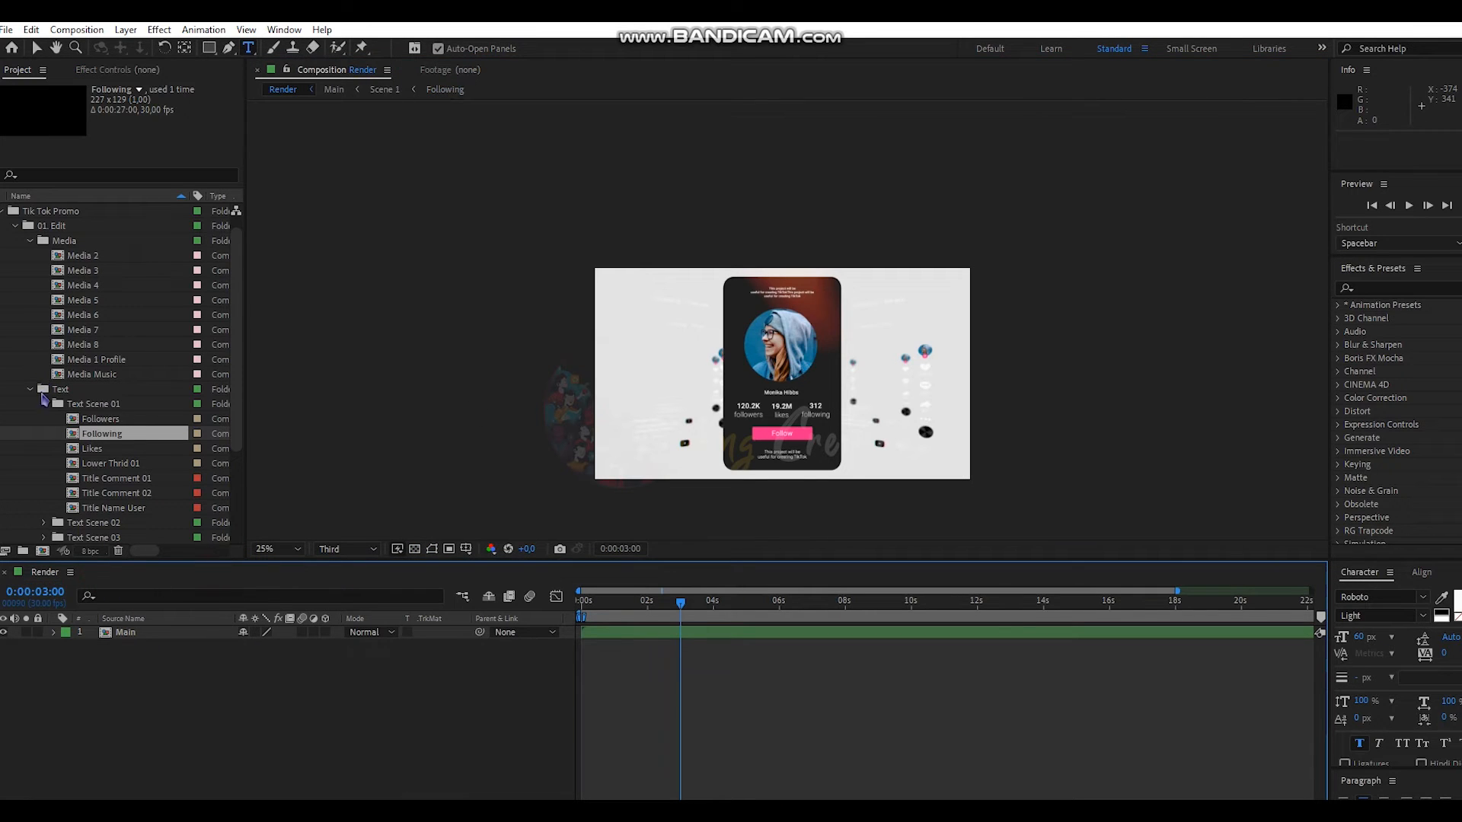
left_click(44, 404)
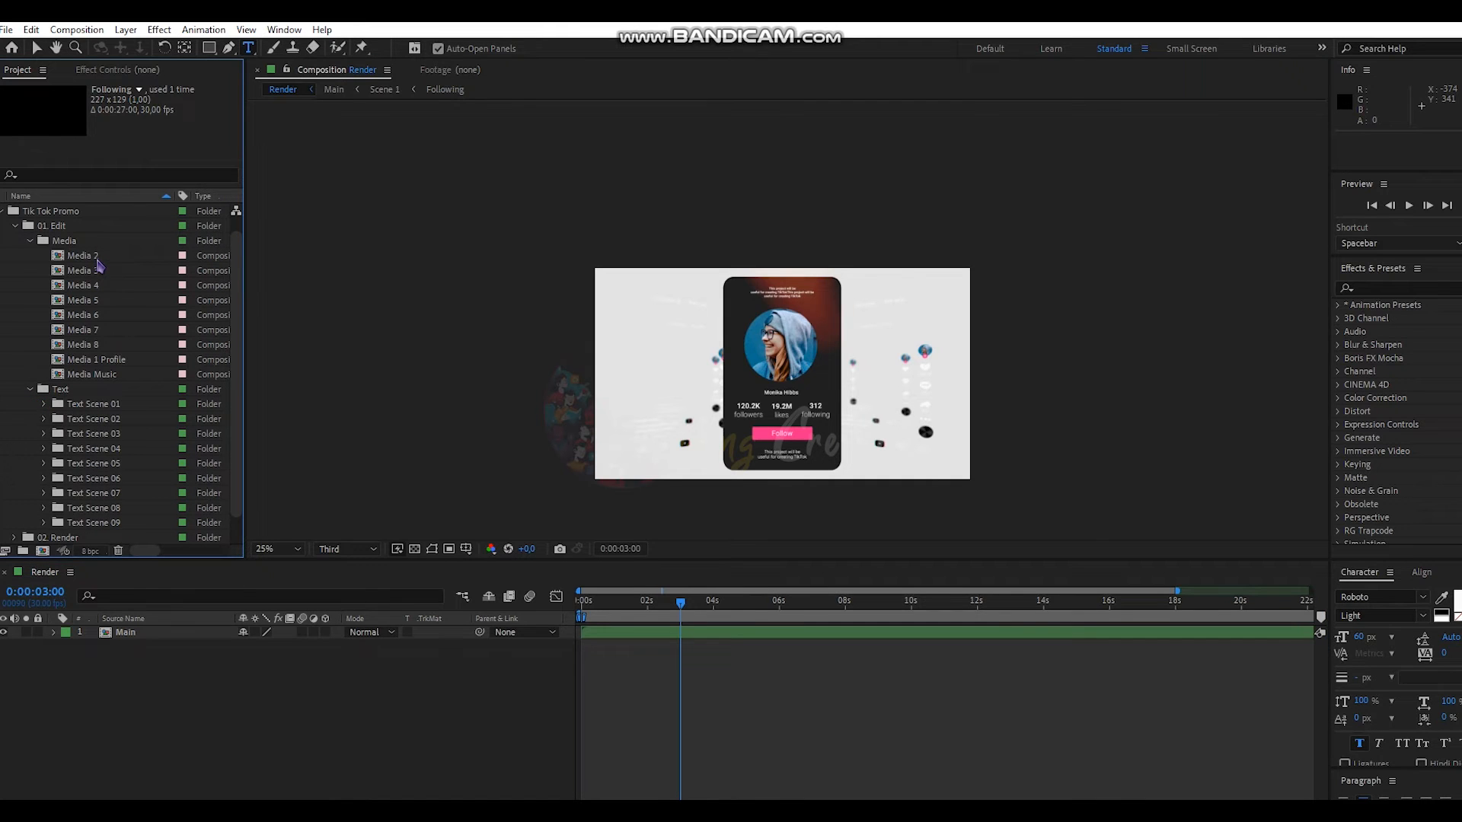
- Import Media 02.mp4 and add it as a layer in the Media 2 composition
double_click(96, 260)
scroll(123, 339, "down", 2)
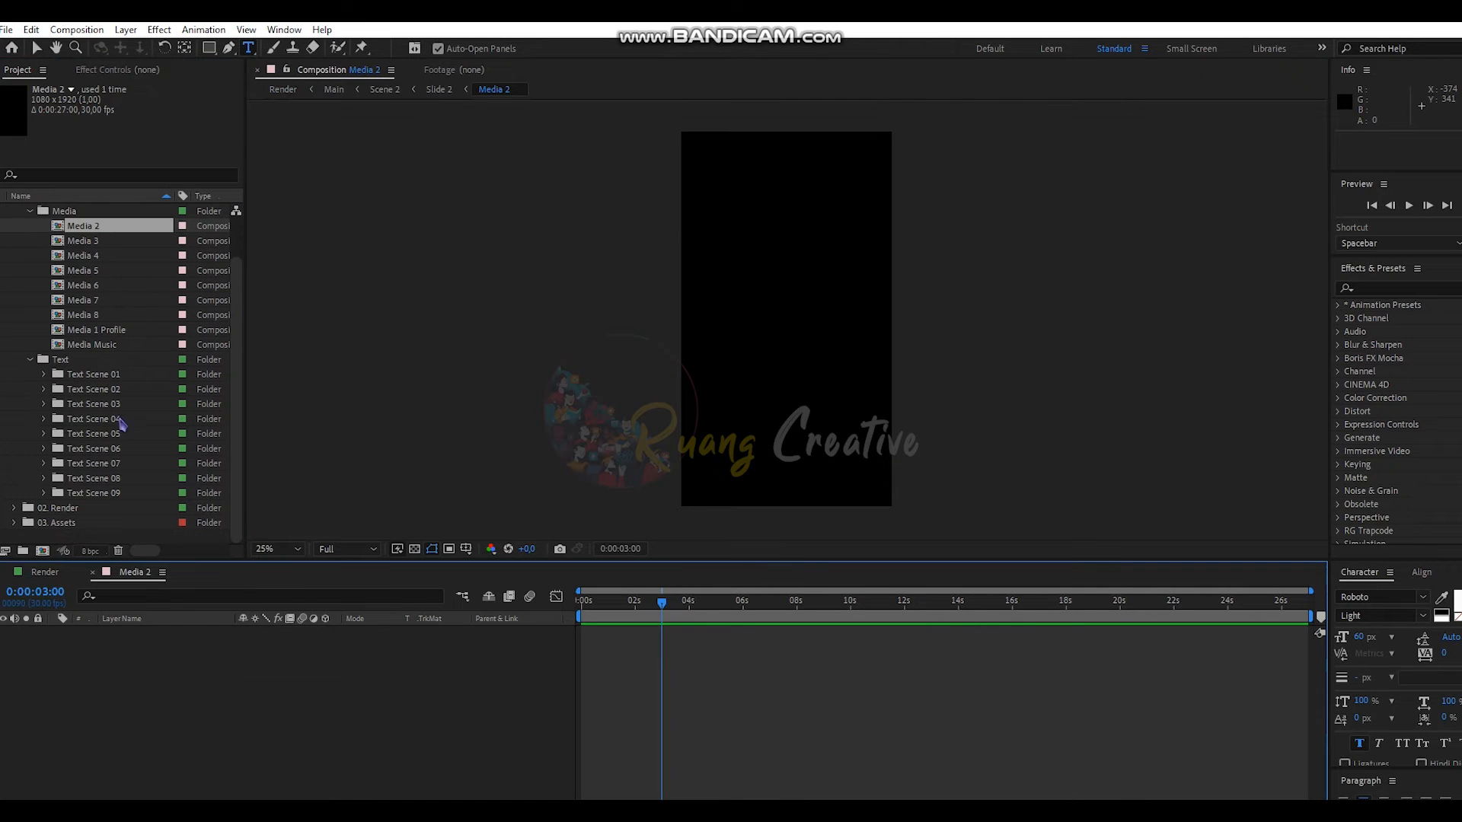
double_click(78, 535)
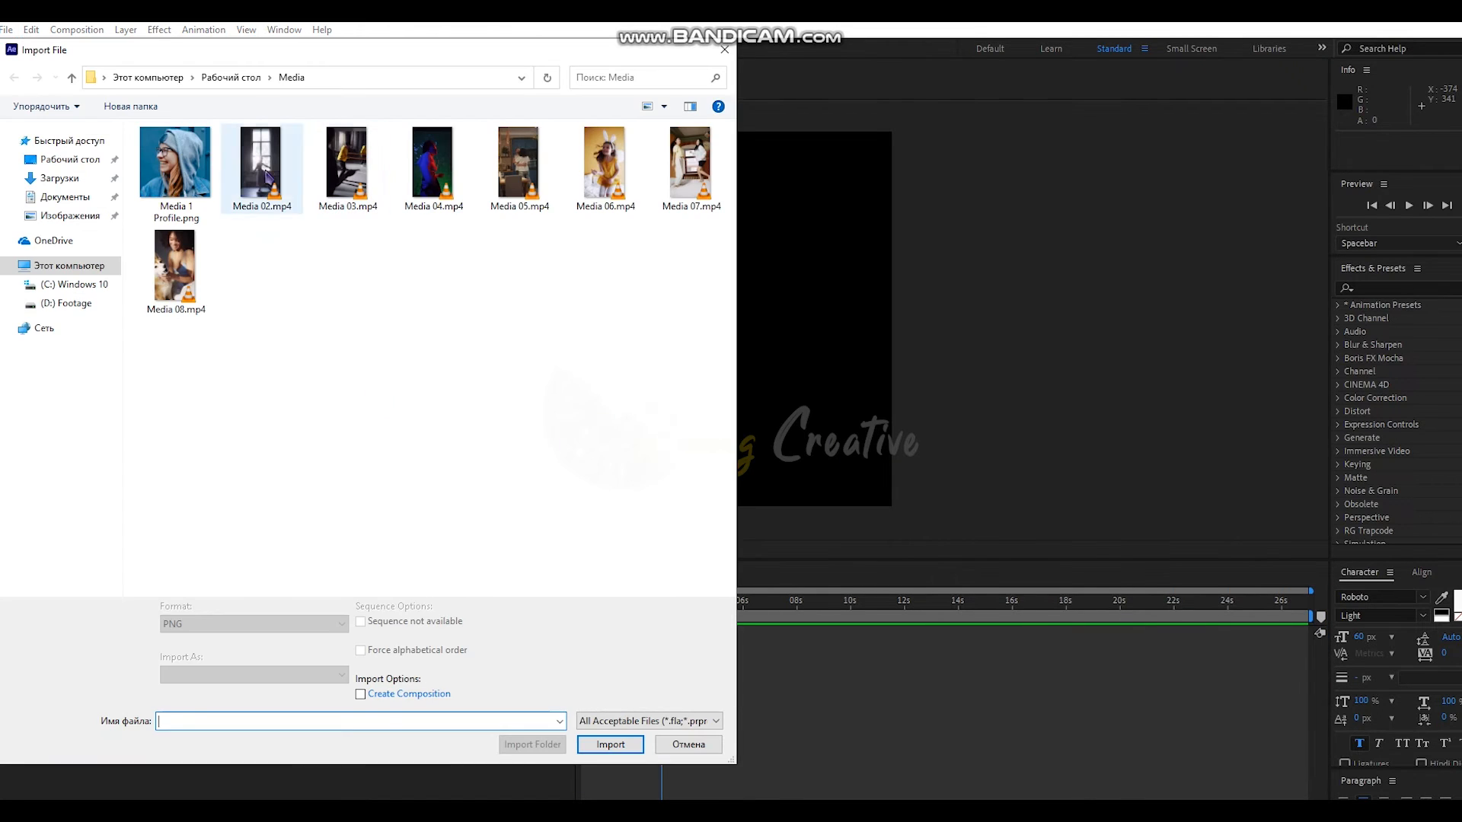
left_click(204, 177)
double_click(247, 173)
left_click_drag(91, 211, 297, 691)
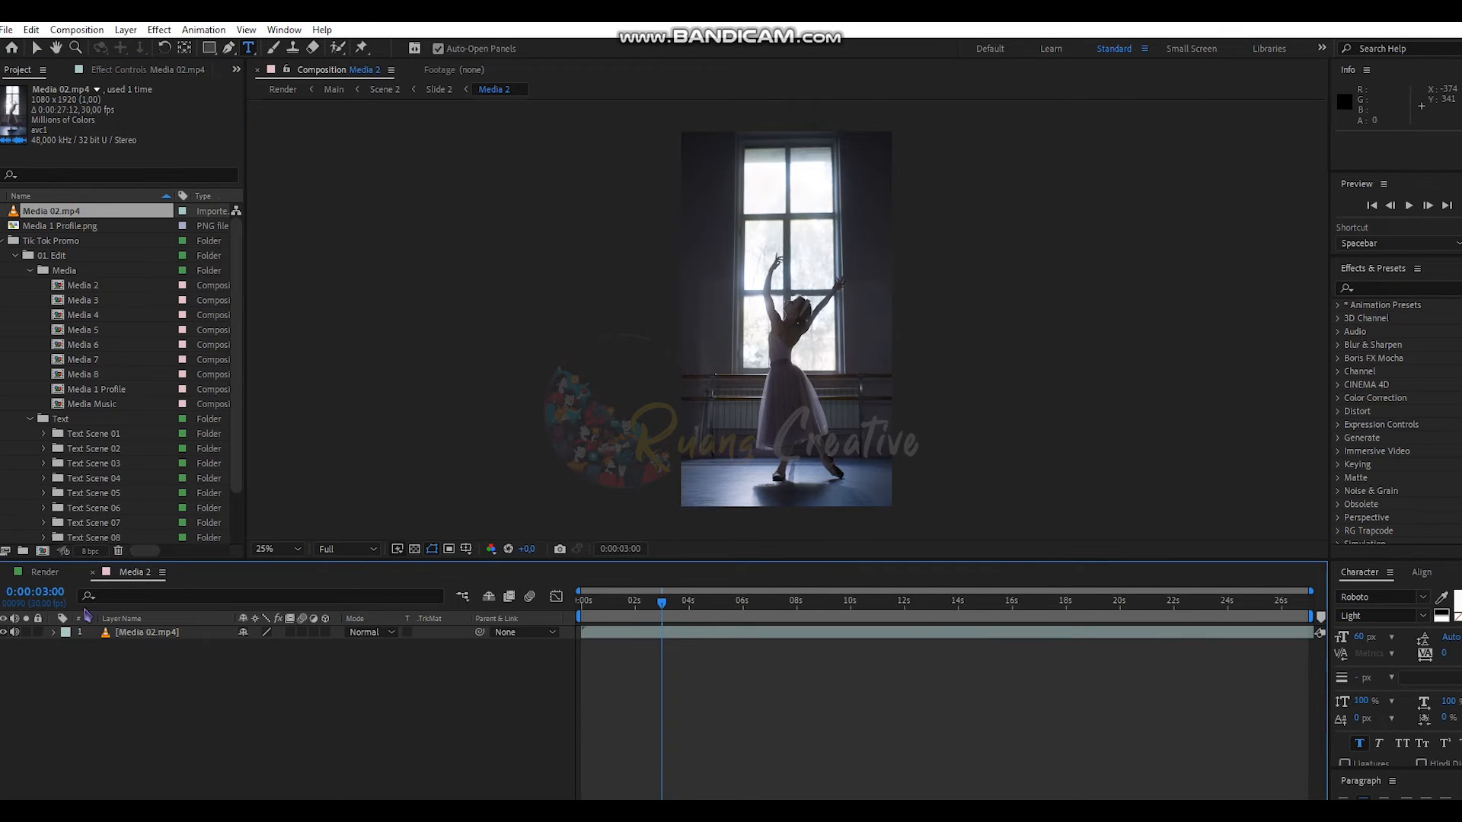
- Preview the ballet clip in Render by scrubbing from 0:00:03:29 to 0:00:05:01
left_click(45, 572)
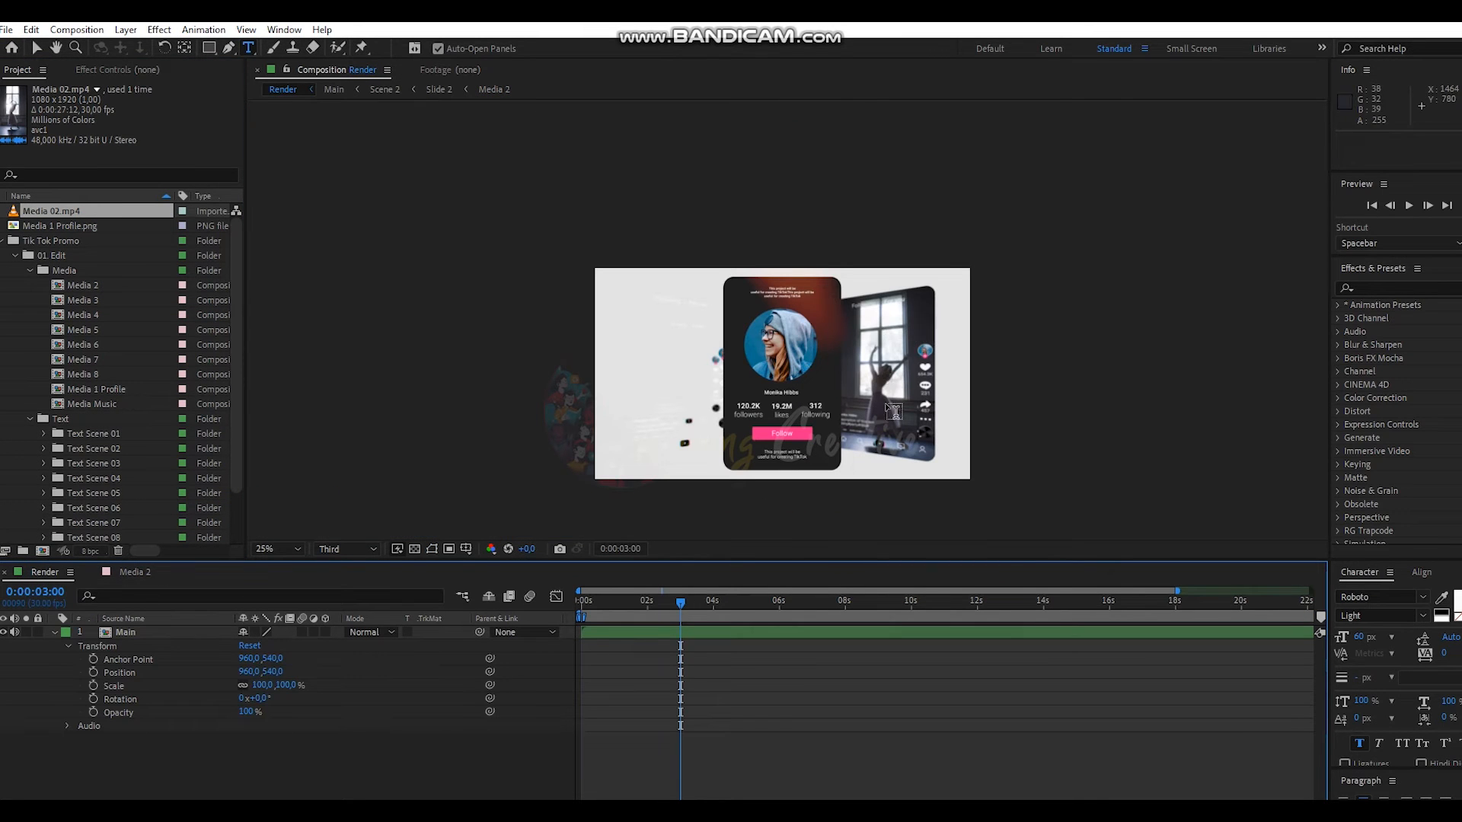
left_click(713, 607)
left_click_drag(714, 607, 748, 607)
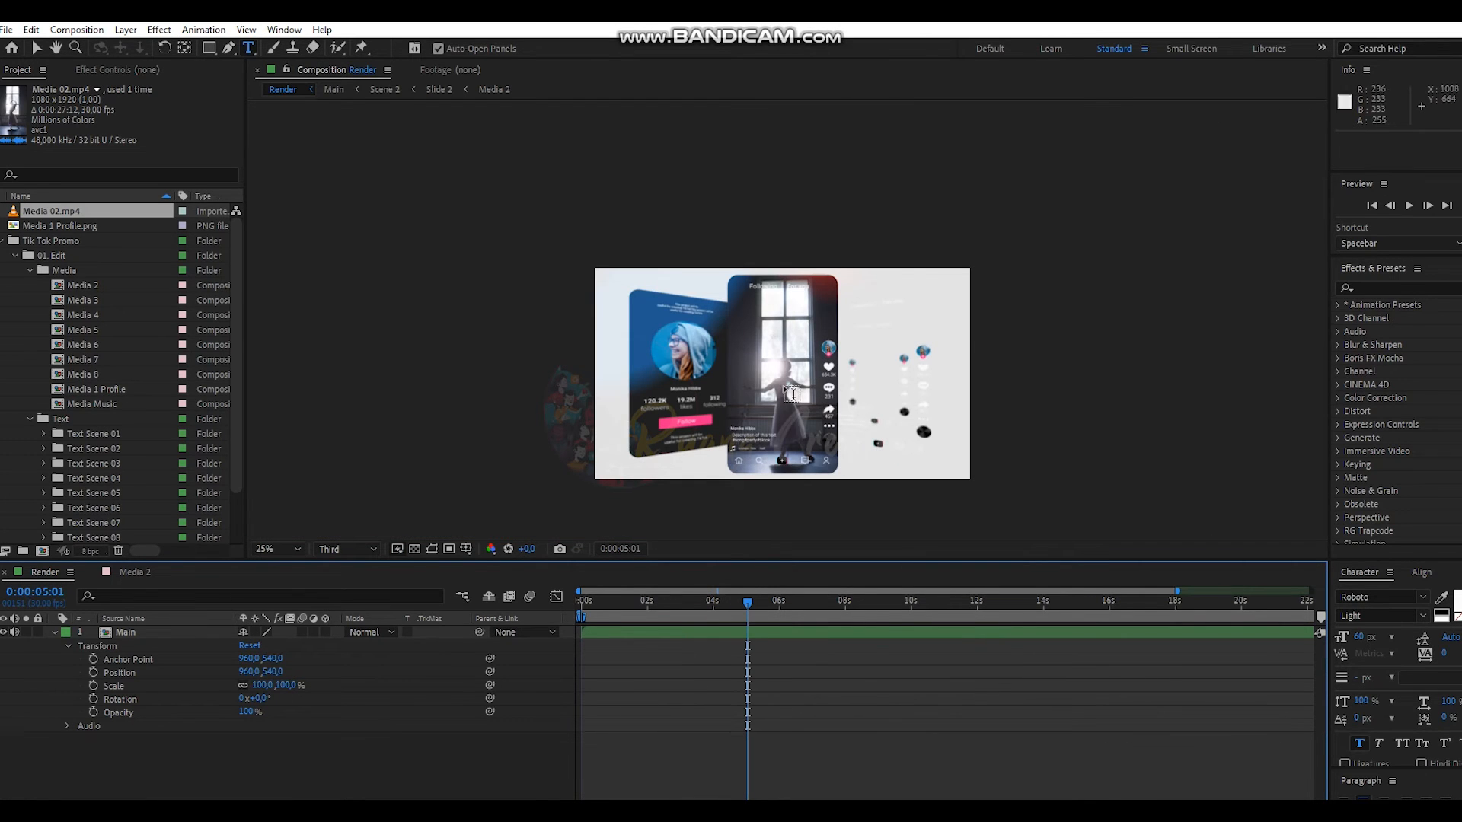
left_click(54, 634)
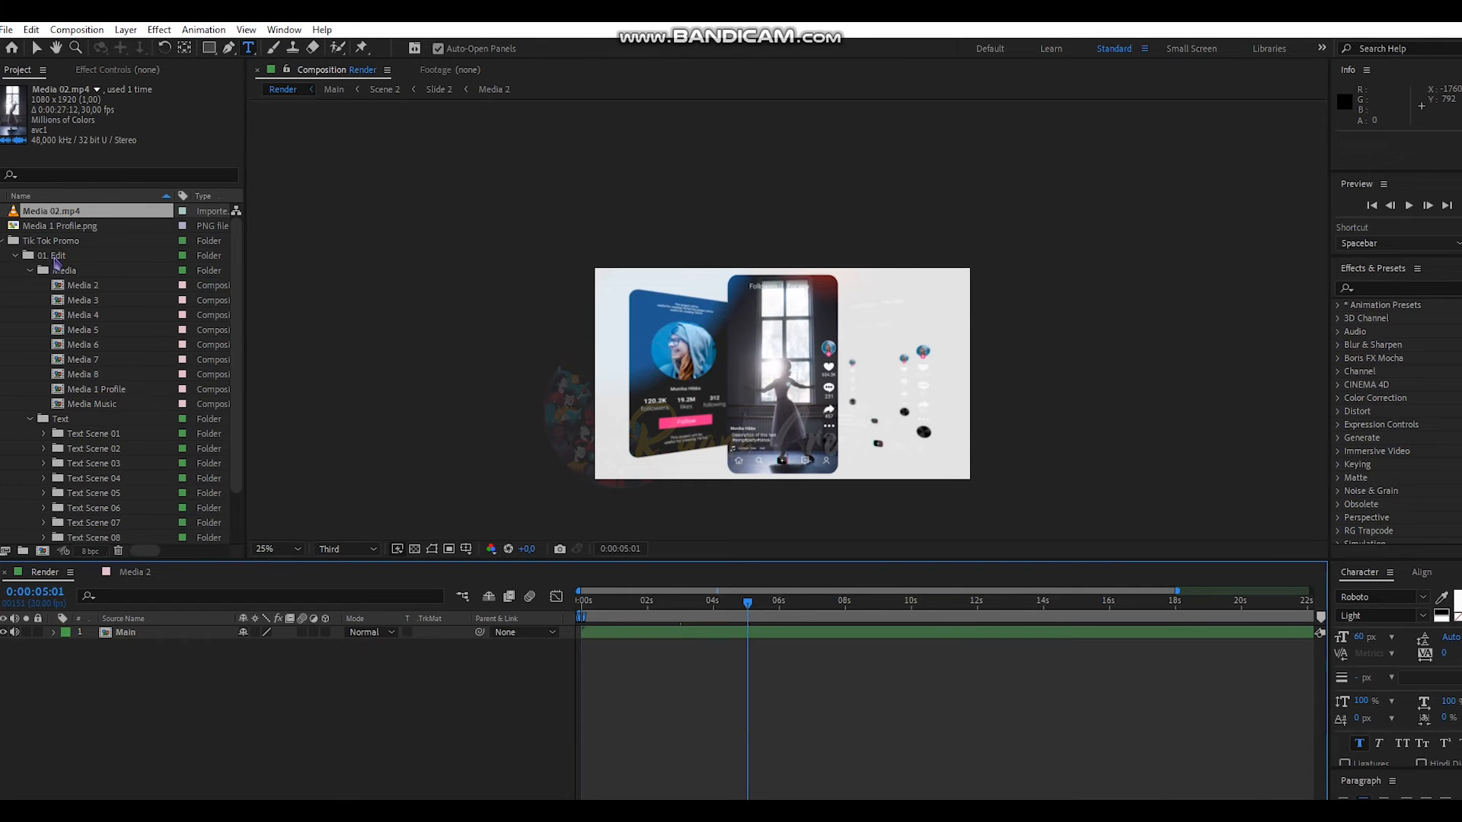
scroll(57, 368, "down", 1)
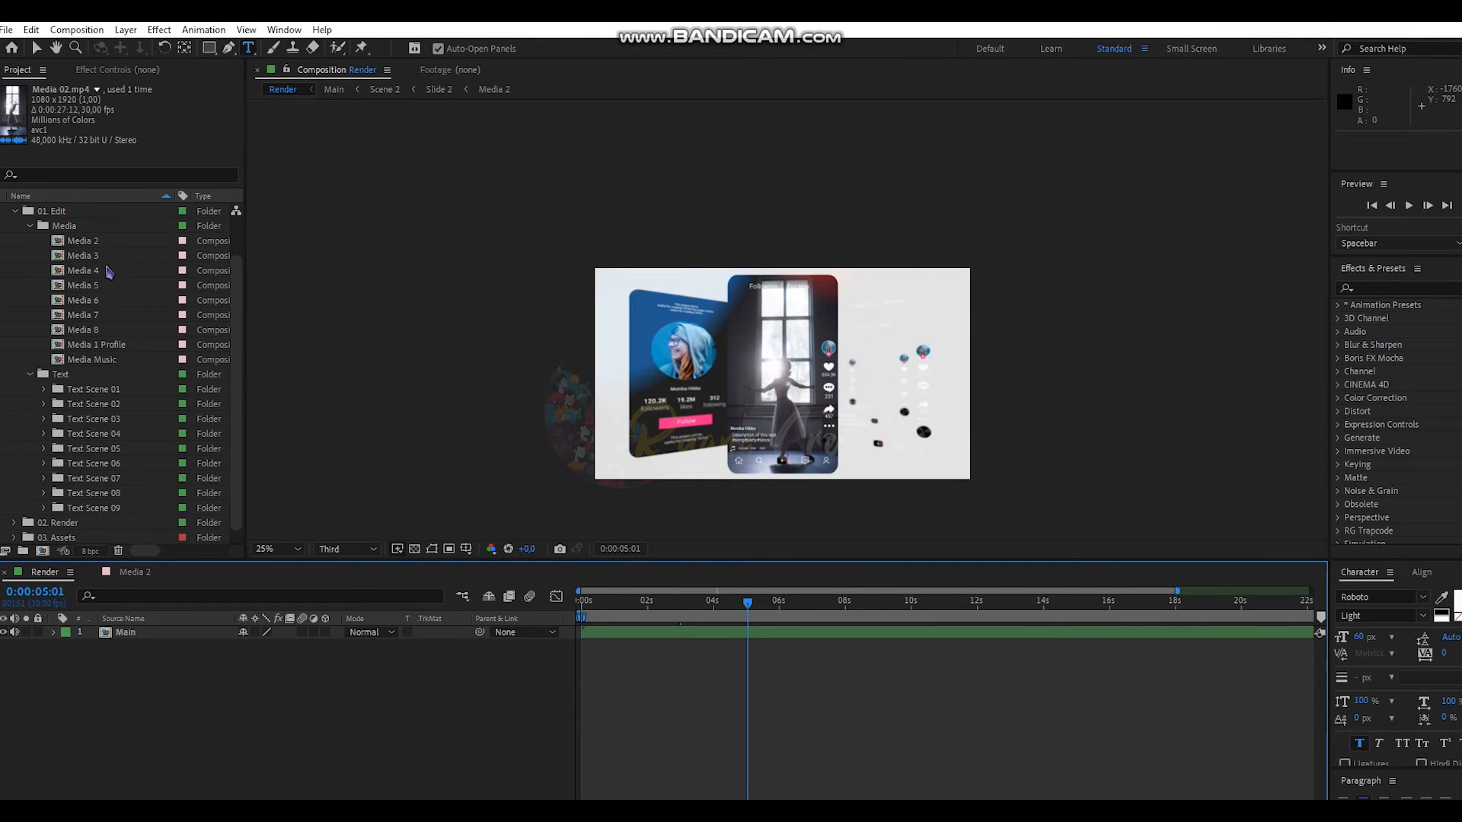
- Import Media 08.mp4 and add it as a layer in the Media 3 composition
double_click(106, 256)
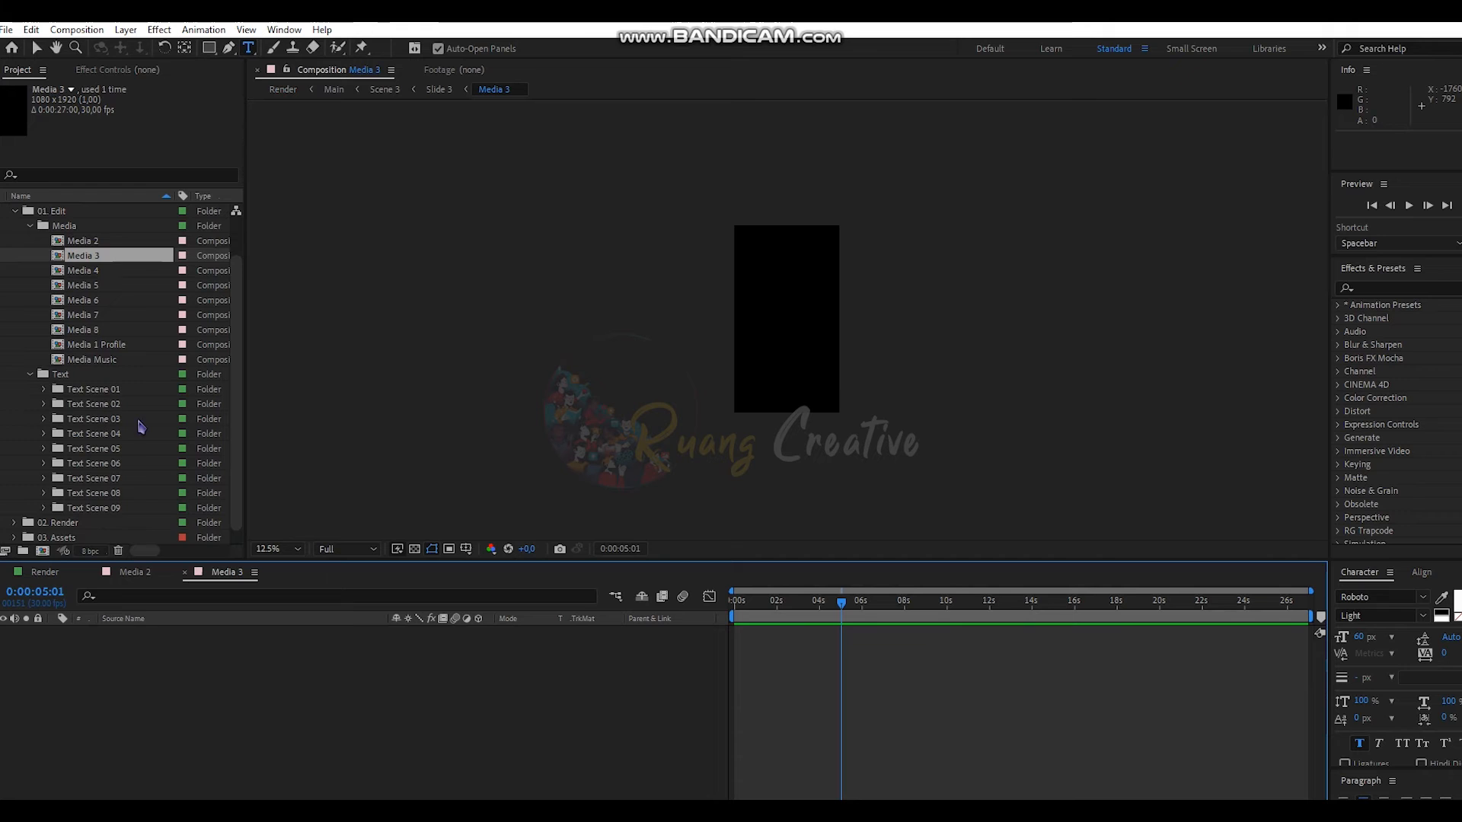
double_click(55, 542)
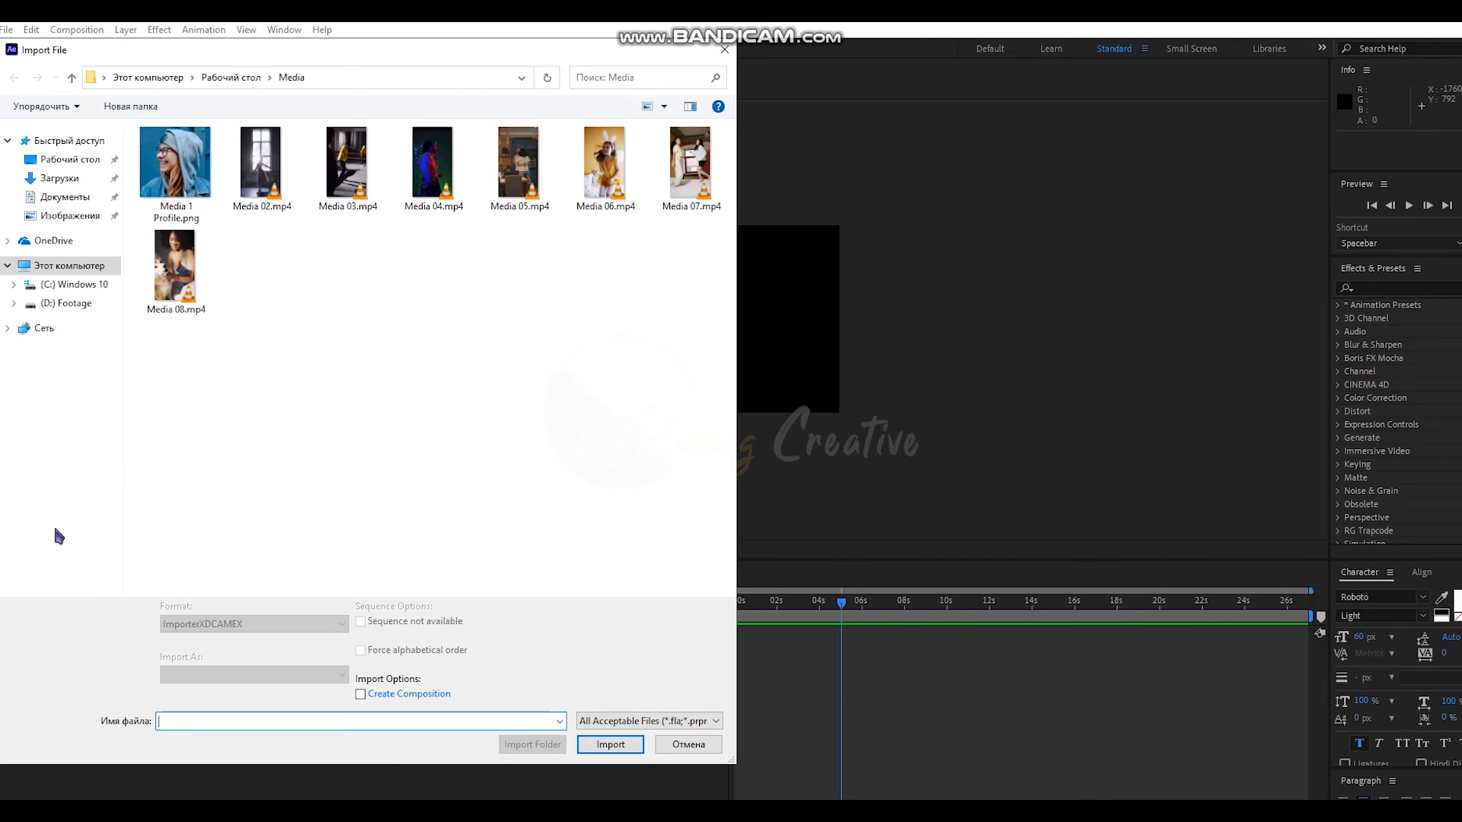
double_click(210, 275)
left_click_drag(53, 211, 263, 655)
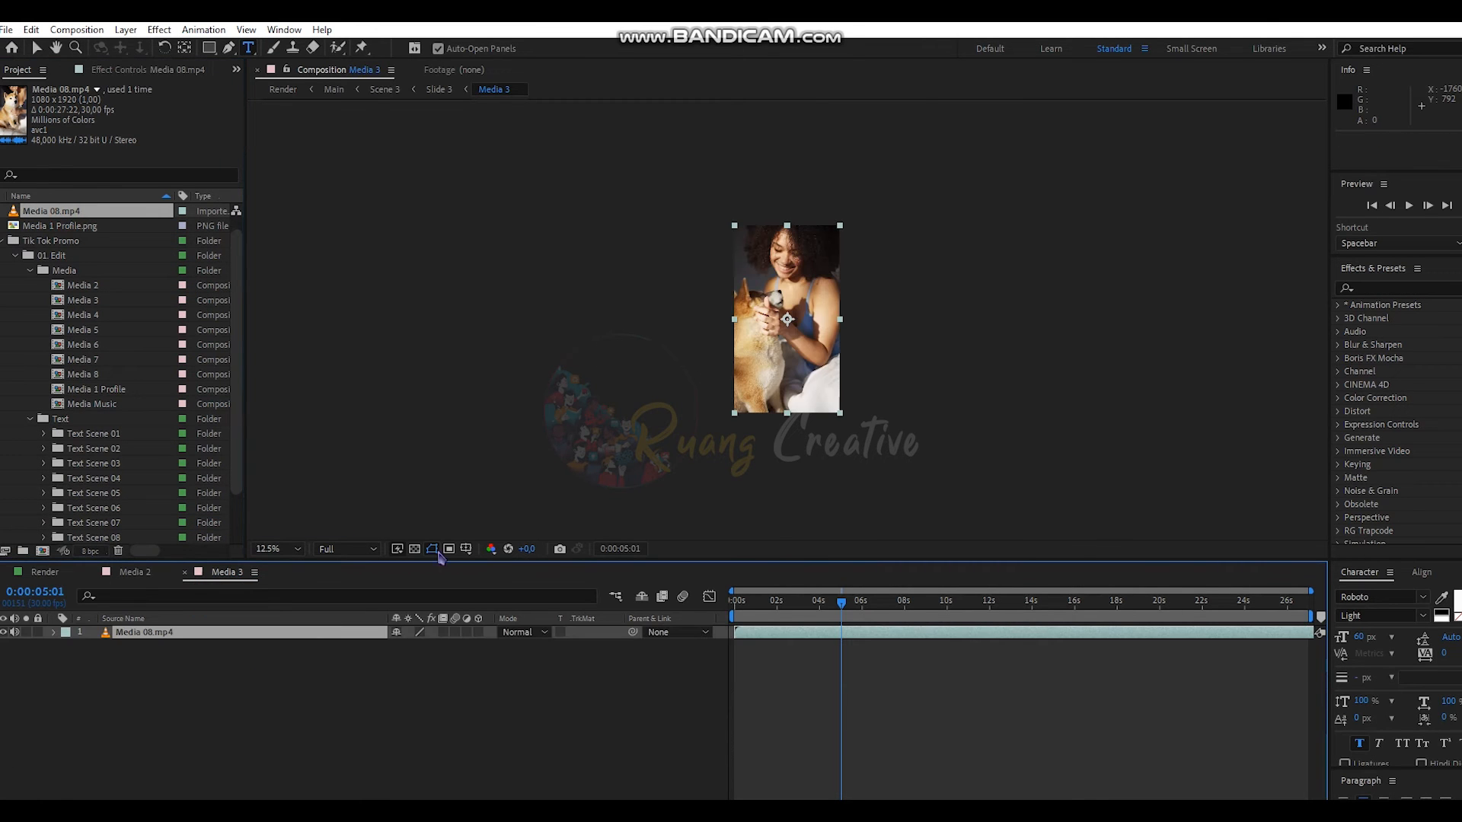
left_click(340, 727)
- Check the clip in Render, then open Following Top from Text Scene 02
left_click(45, 572)
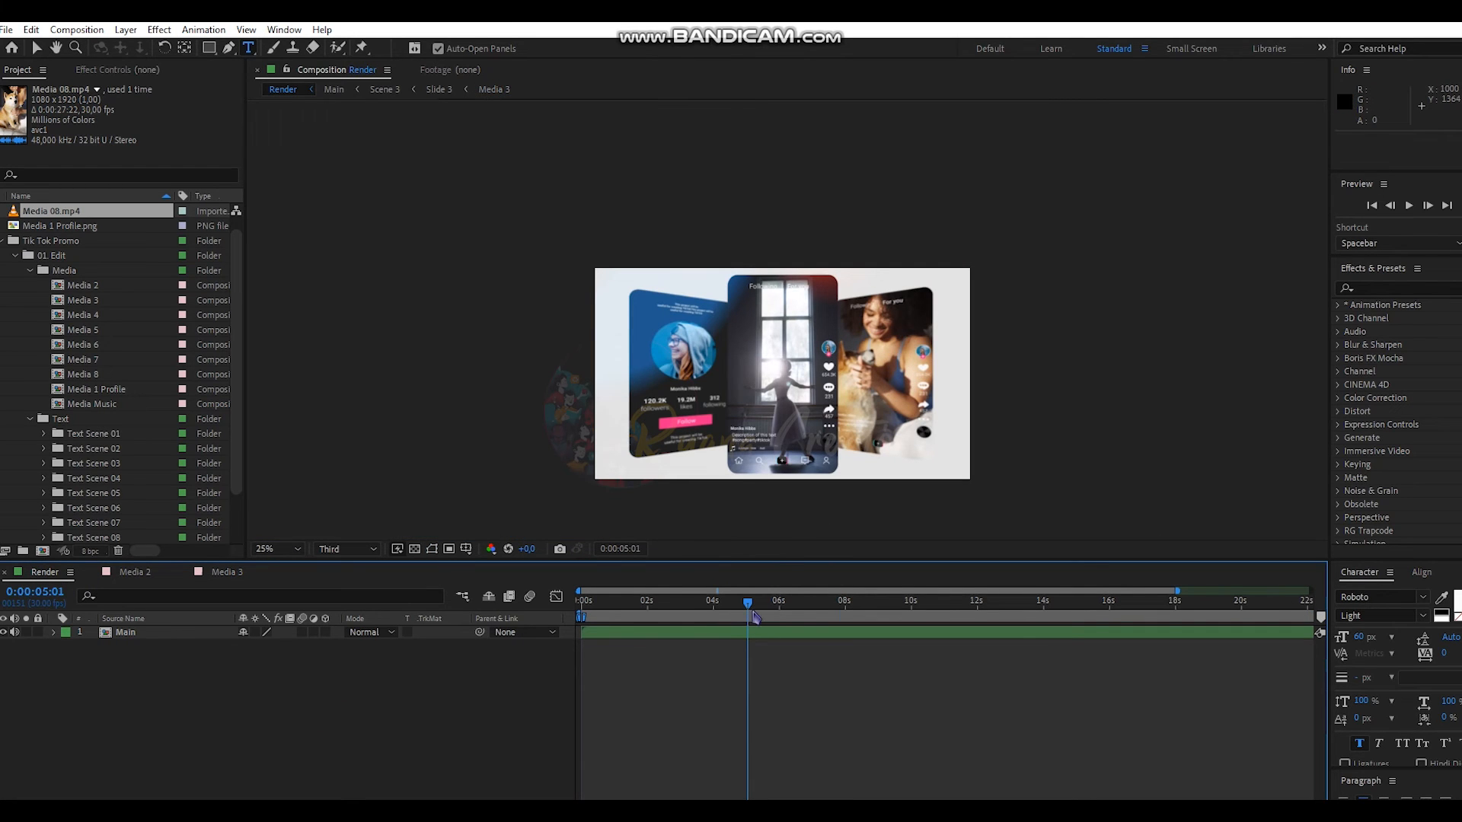
left_click(351, 684)
left_click(44, 451)
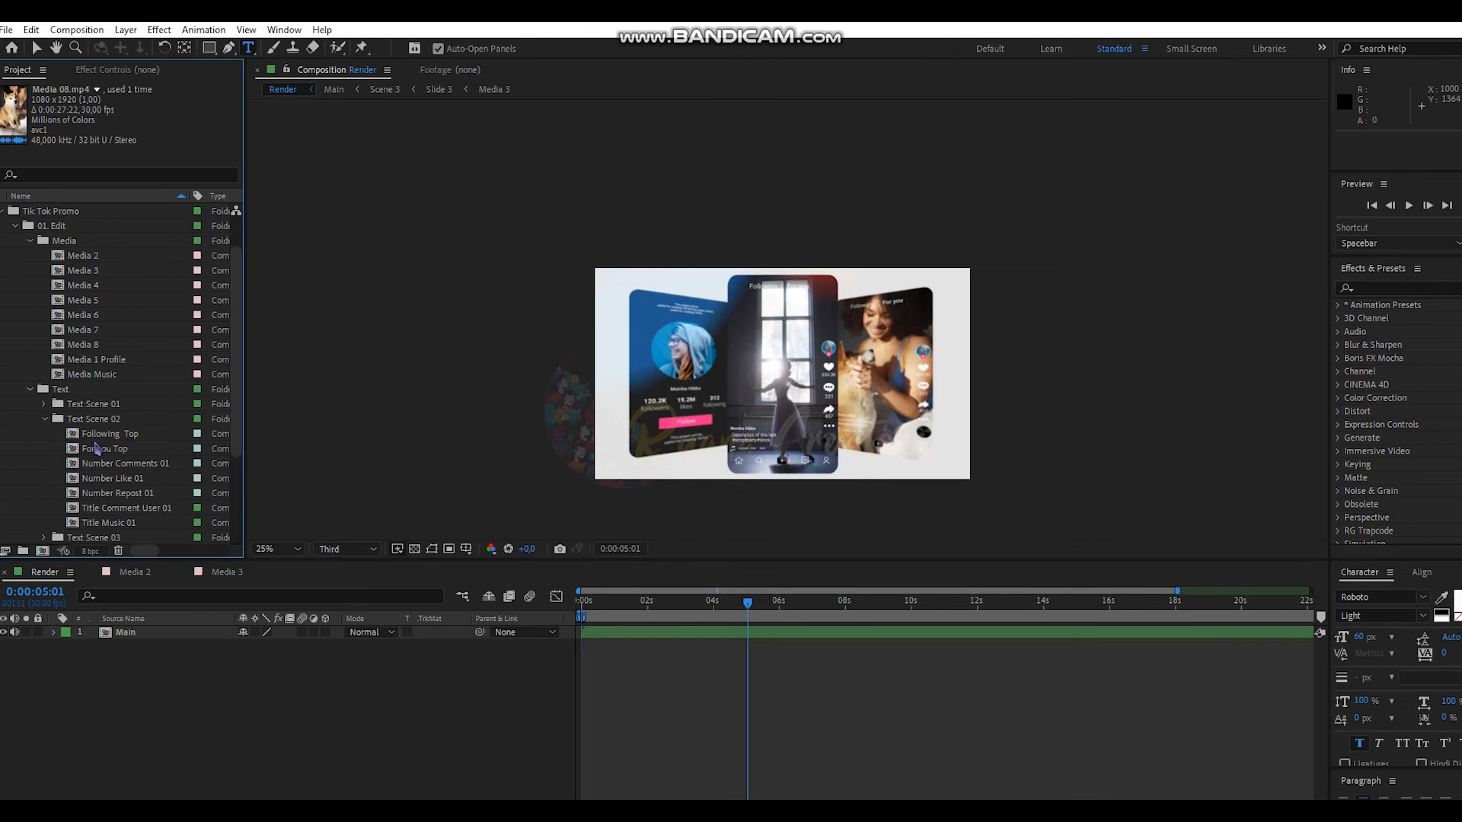
scroll(112, 462, "down", 2)
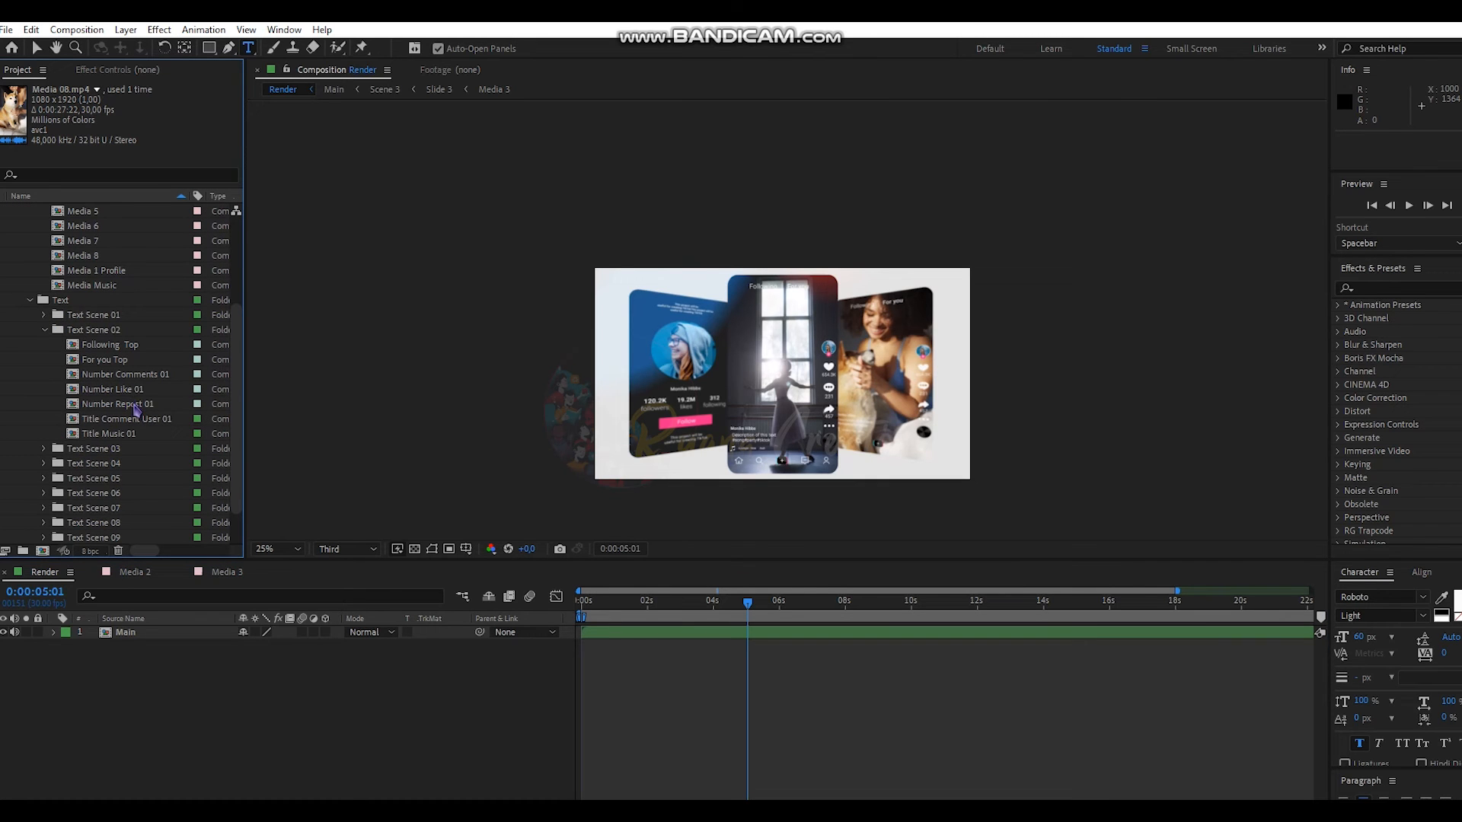
double_click(129, 346)
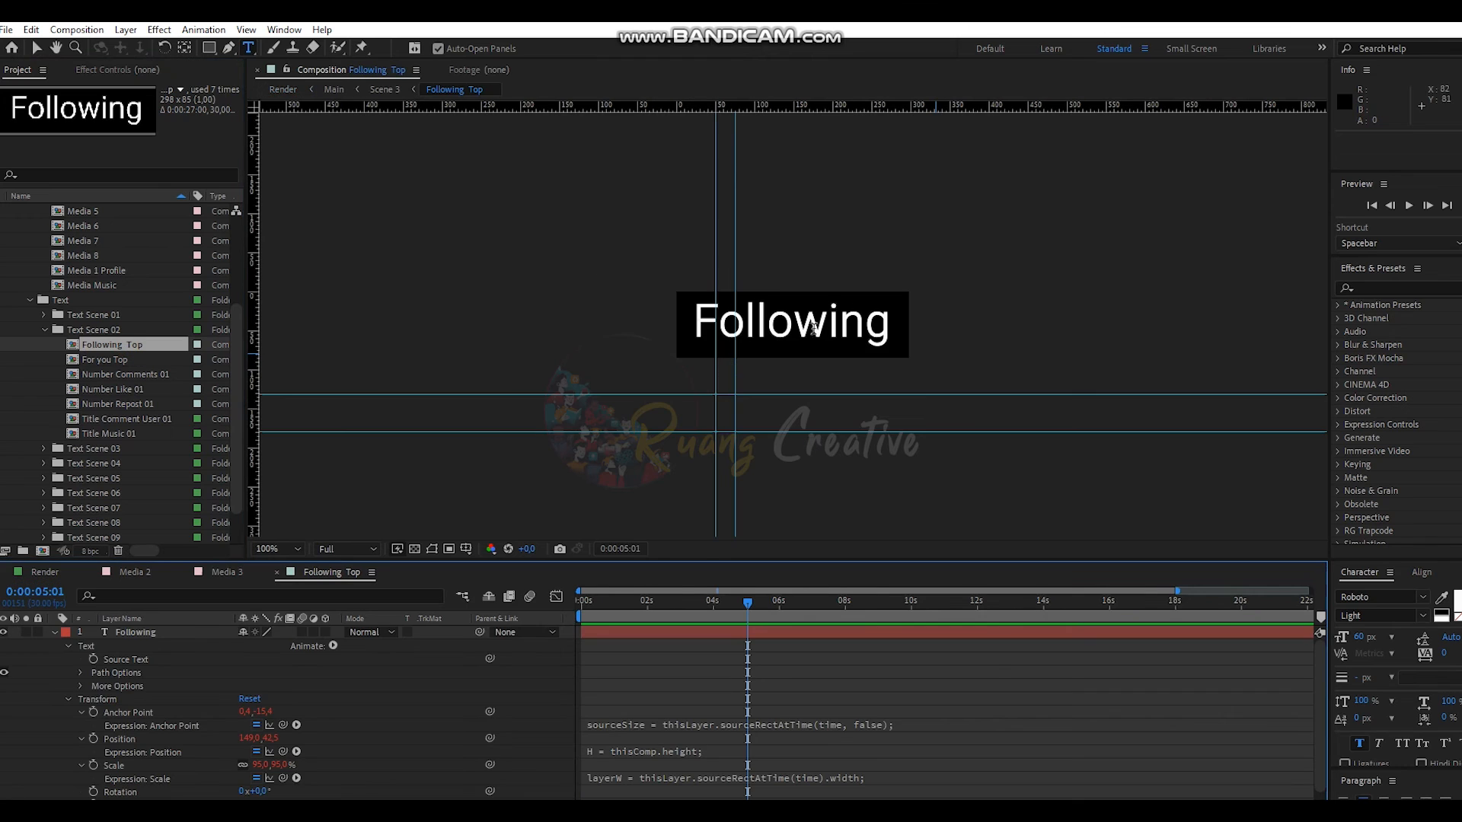
- Try replacing 'Following' with 'Подписывайся', then undo so the label reads Following again
left_click(861, 320)
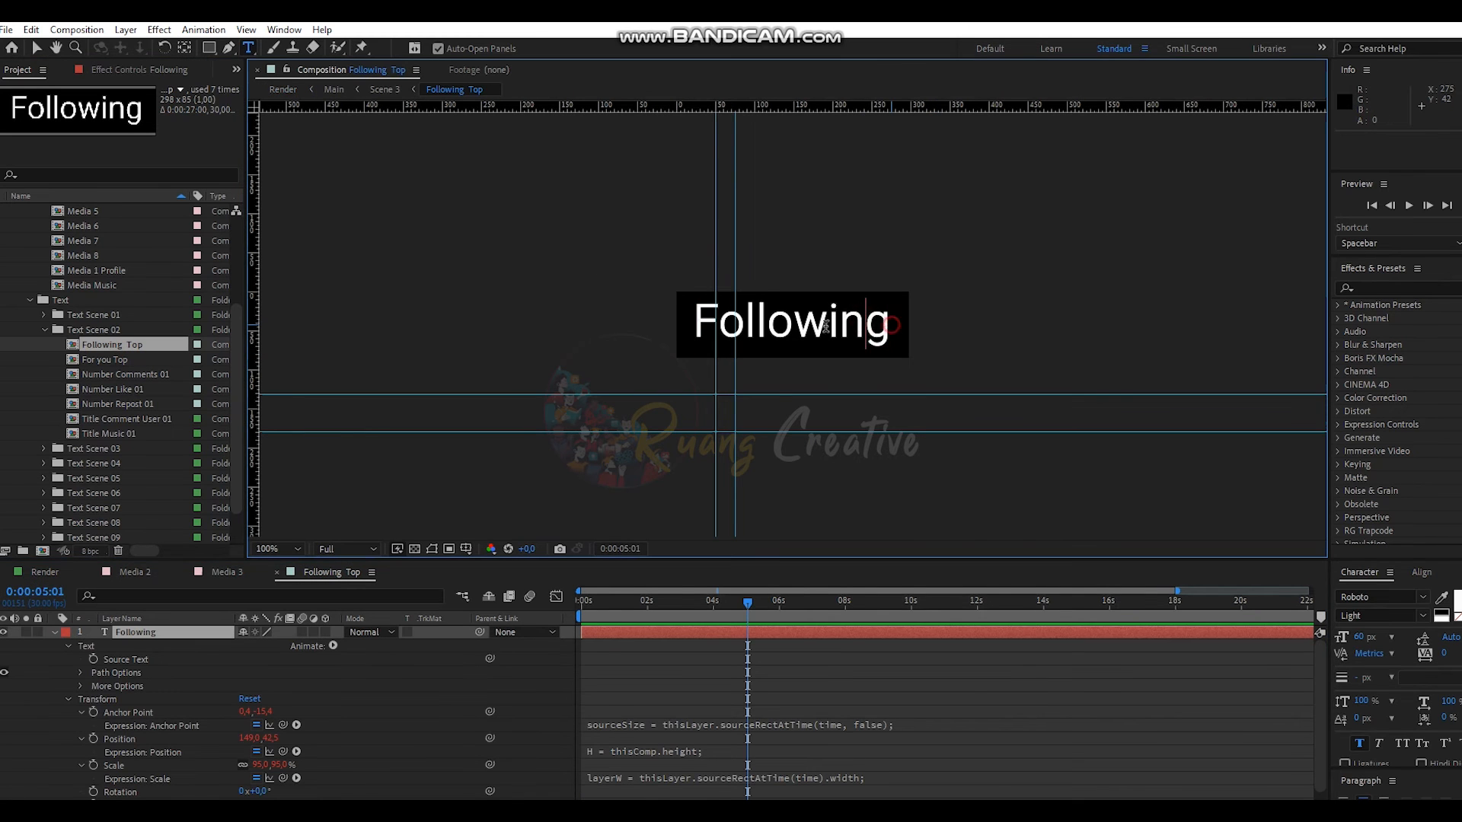
left_click_drag(892, 326, 676, 335)
key("super+space")
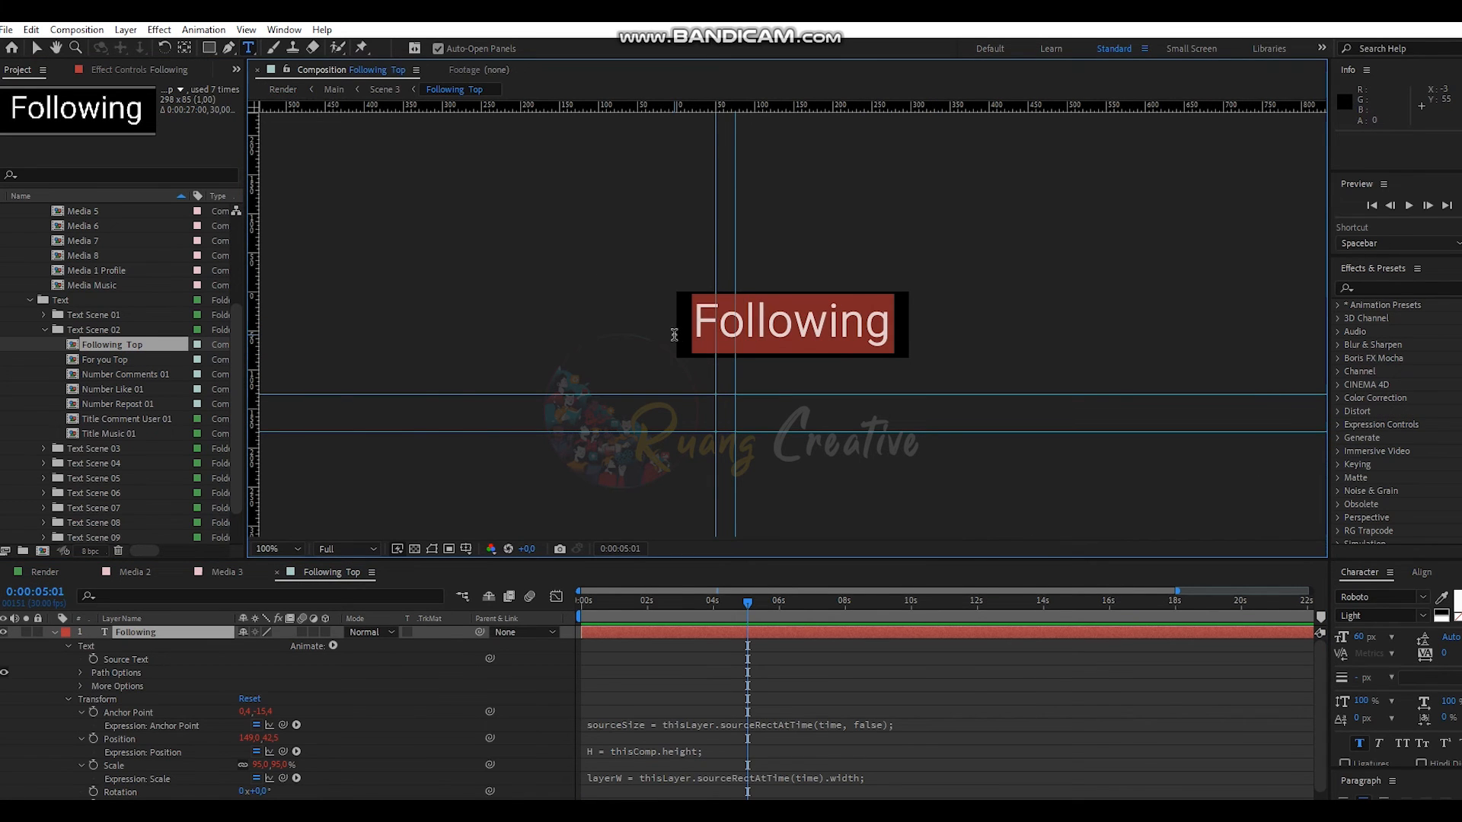
type("Поди")
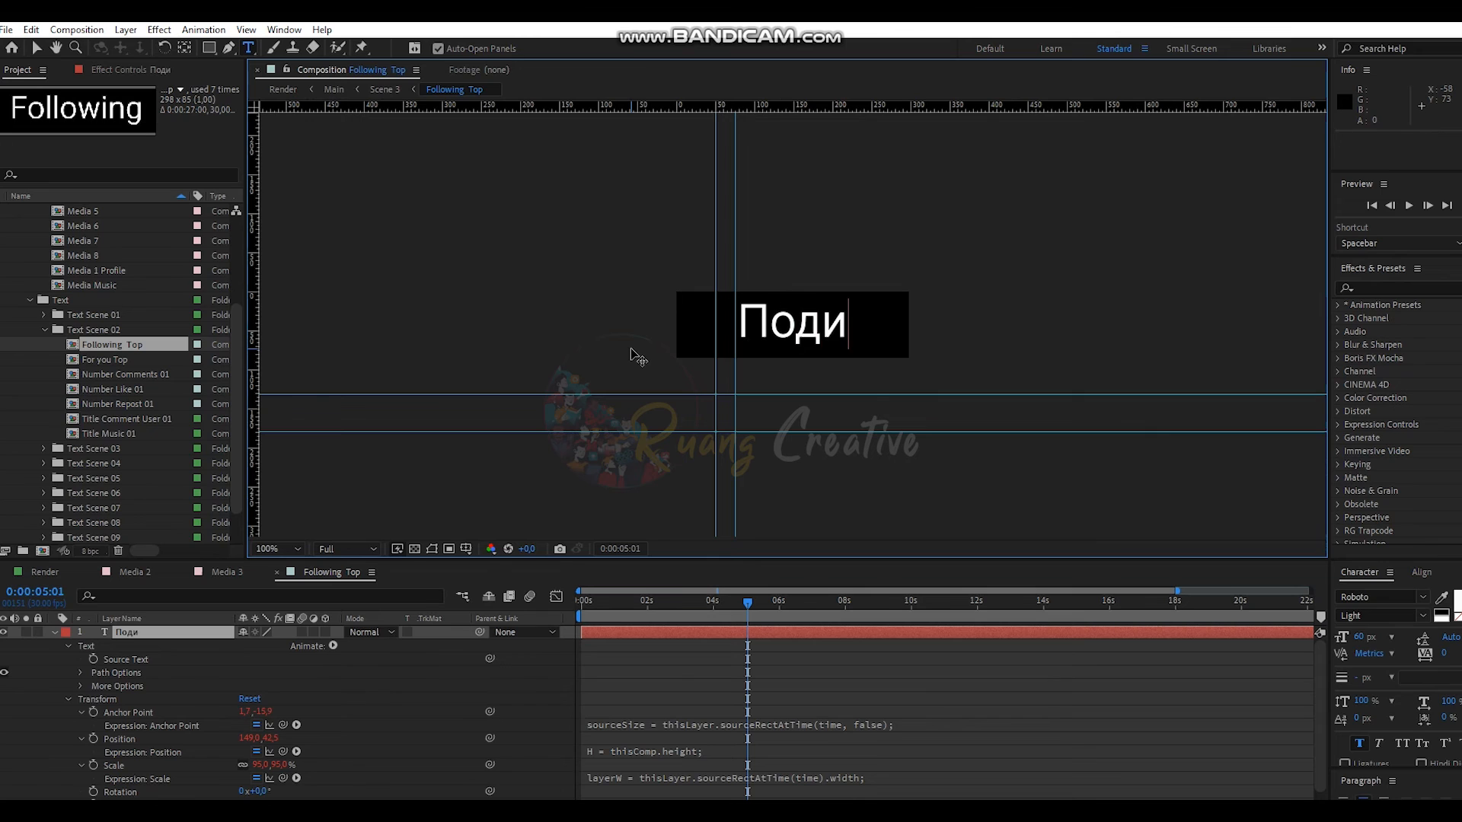
key("BackSpace")
type("писы")
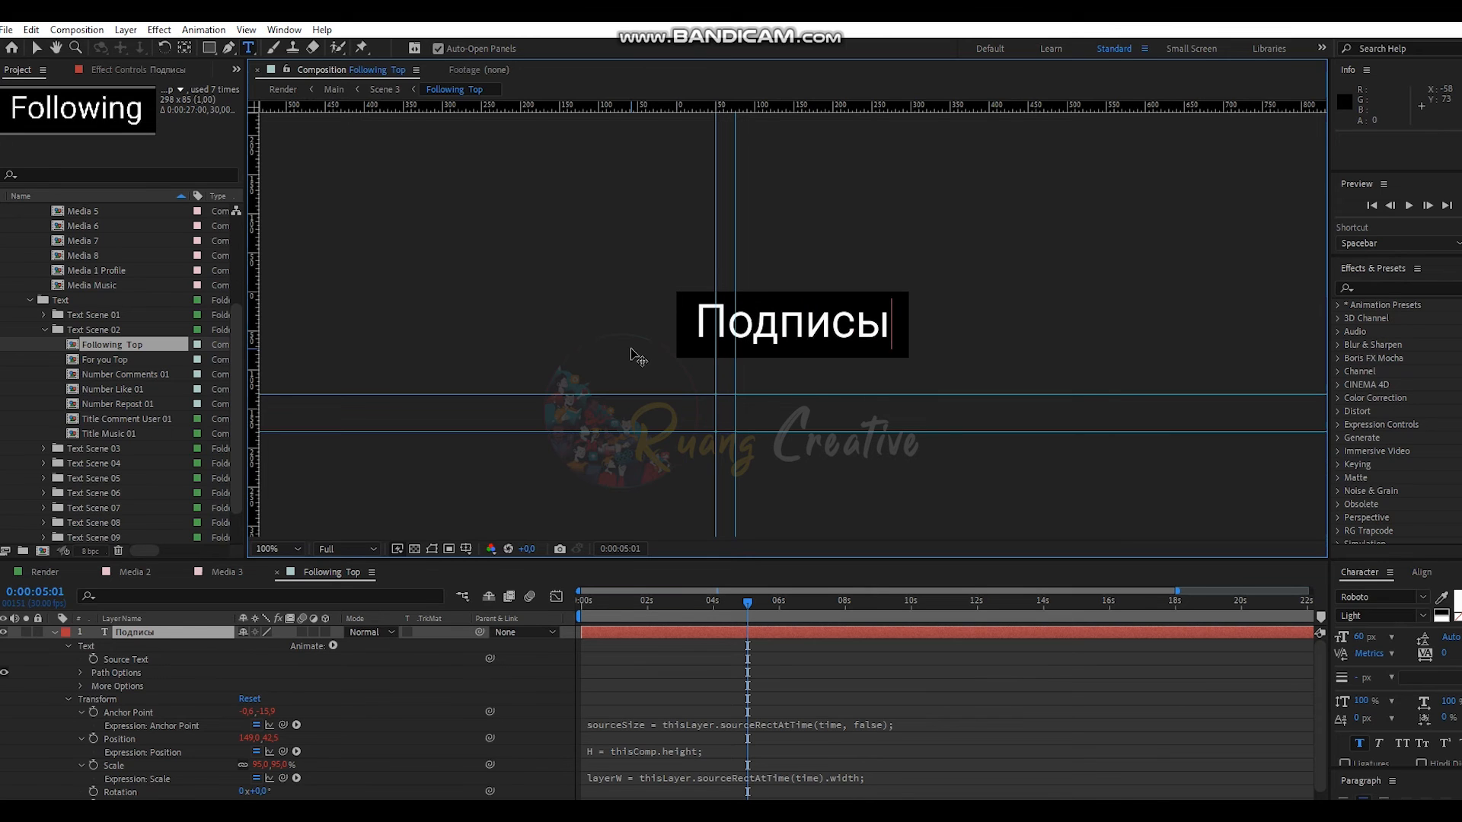
type("вайся")
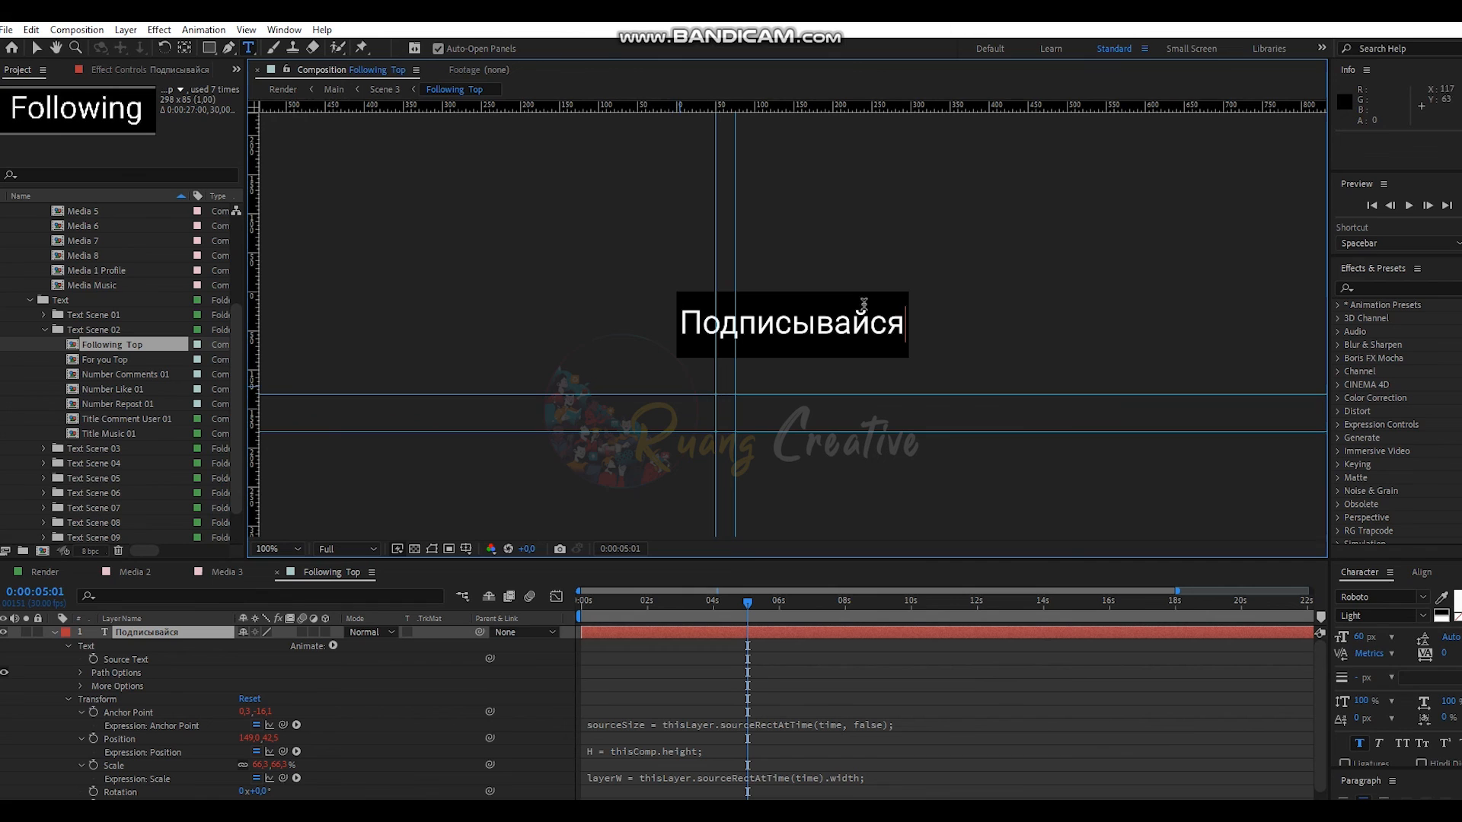
left_click_drag(906, 326, 635, 352)
key("ctrl+z")
key("ctrl+z")
key("ctrl+z")
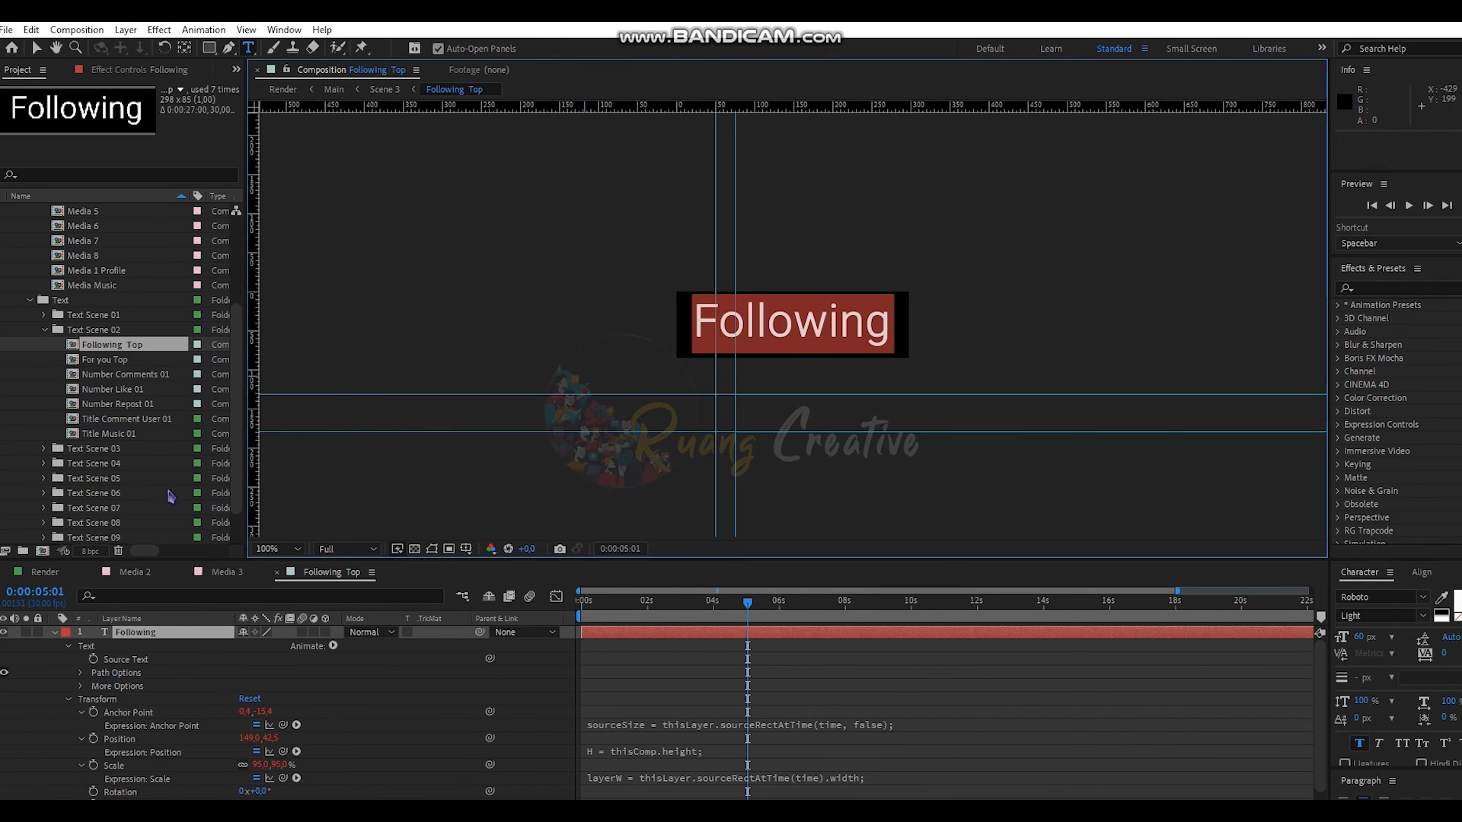
left_click(38, 50)
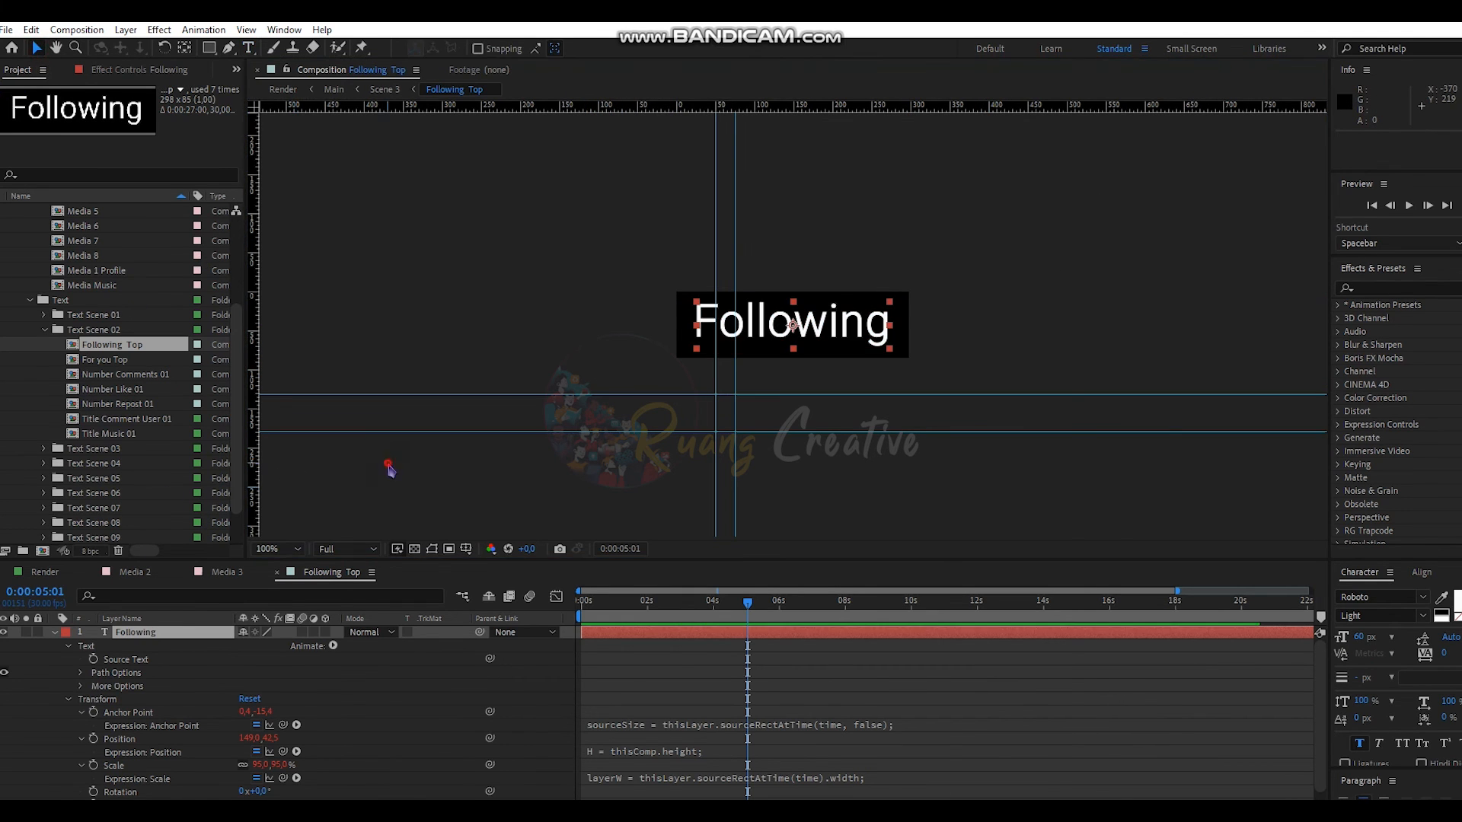
left_click(387, 463)
- Collapse the project folders and close the Following Top, Media 3 and Media 2 tabs
left_click(44, 330)
scroll(32, 299, "up", 2)
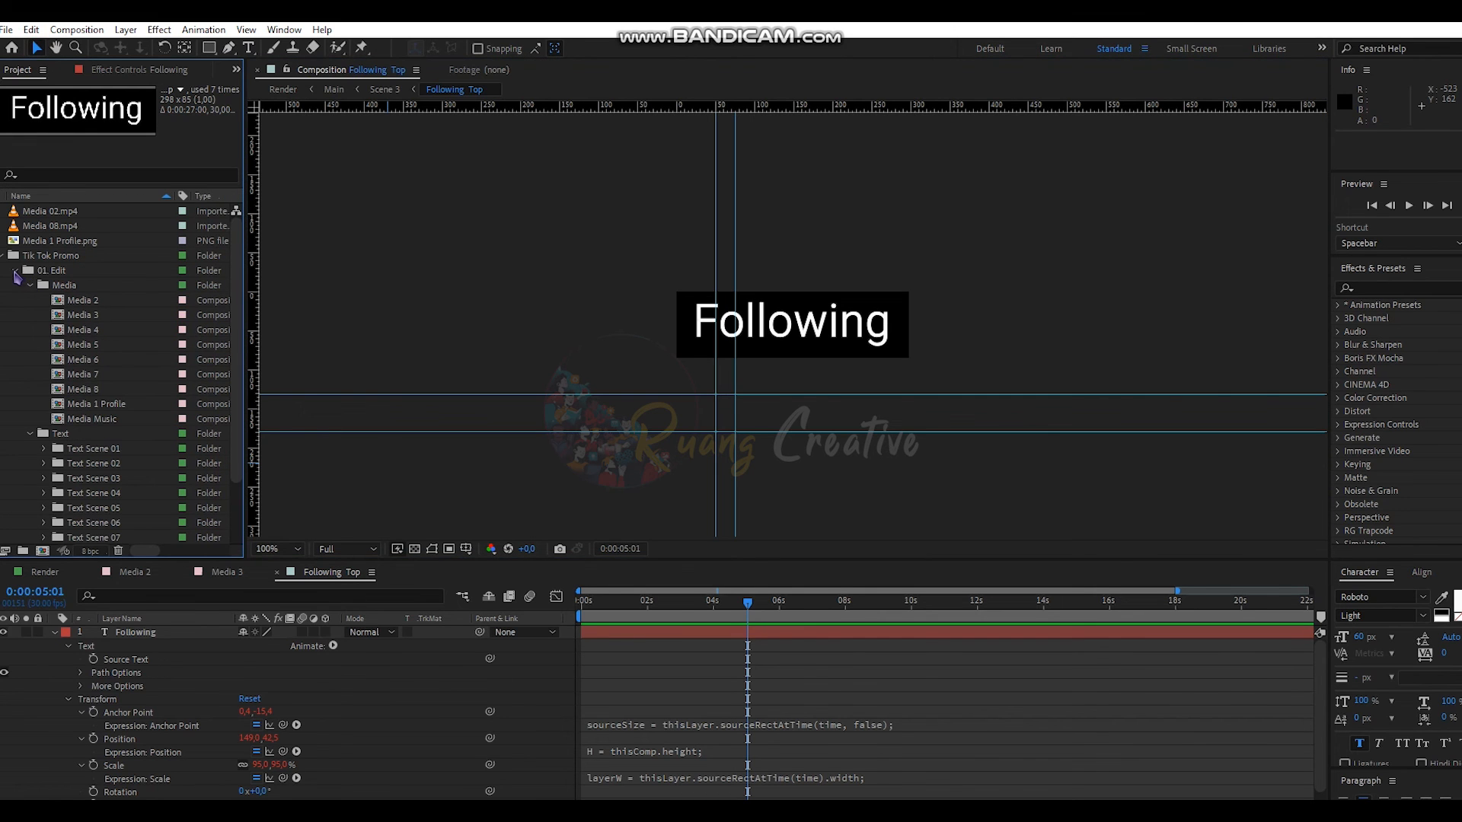
left_click(15, 270)
left_click(6, 257)
left_click(80, 326)
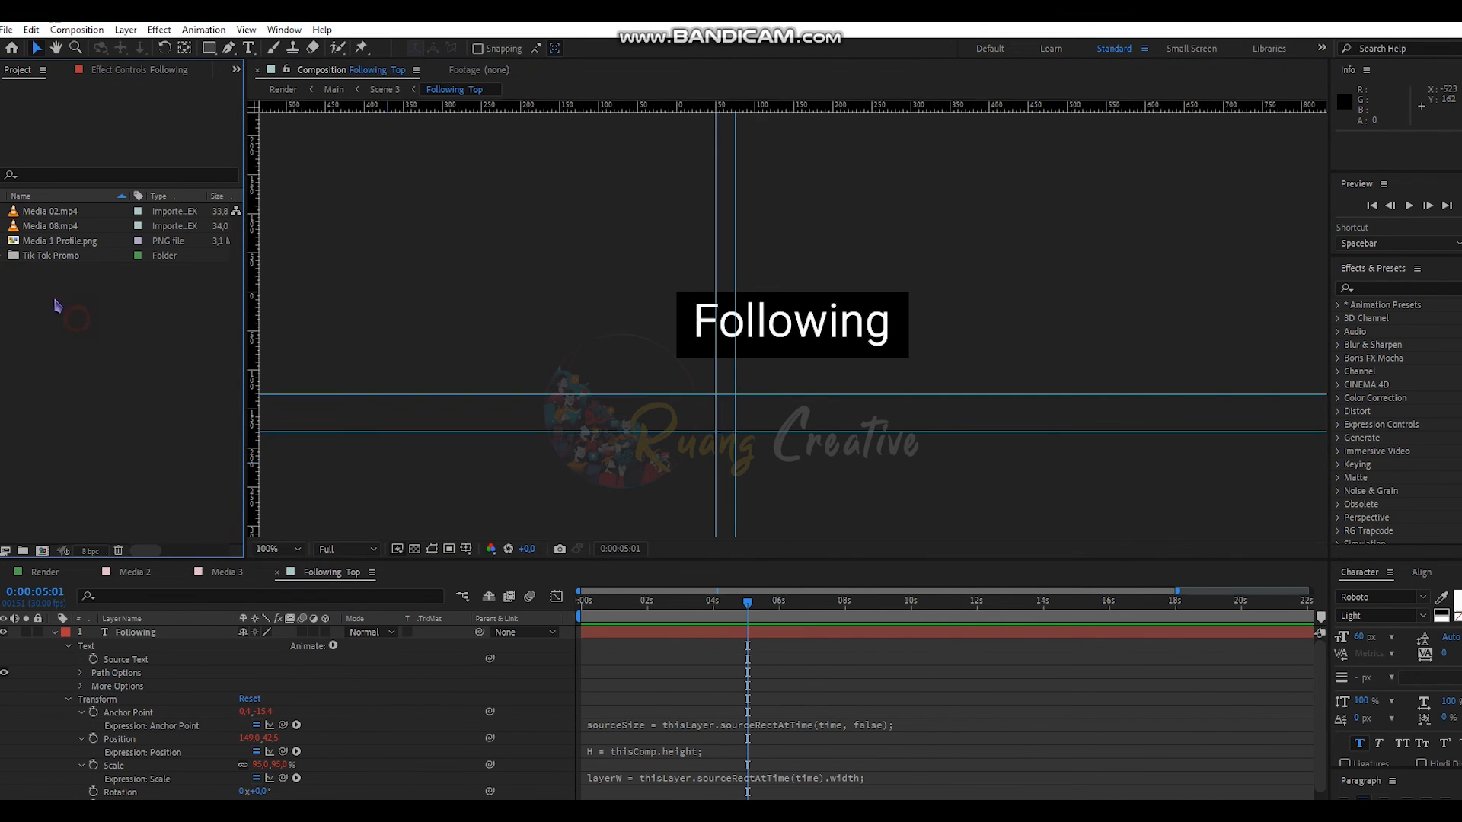
left_click(94, 577)
left_click(92, 573)
left_click(92, 573)
left_click(93, 573)
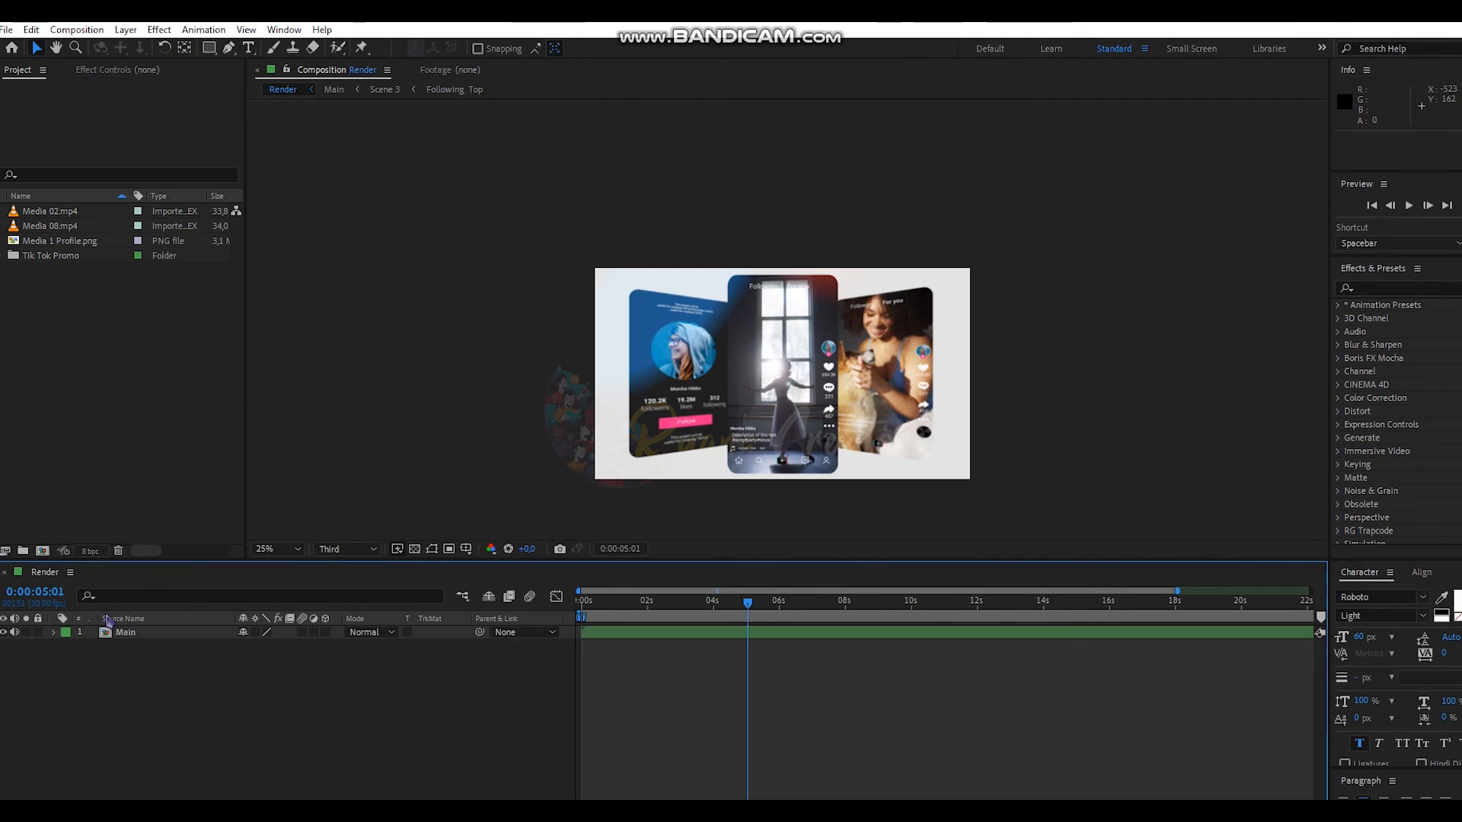
- Add the Render composition from Tik Tok Promo > 02. Render to the Render Queue and render it
left_click(138, 637)
left_click(54, 450)
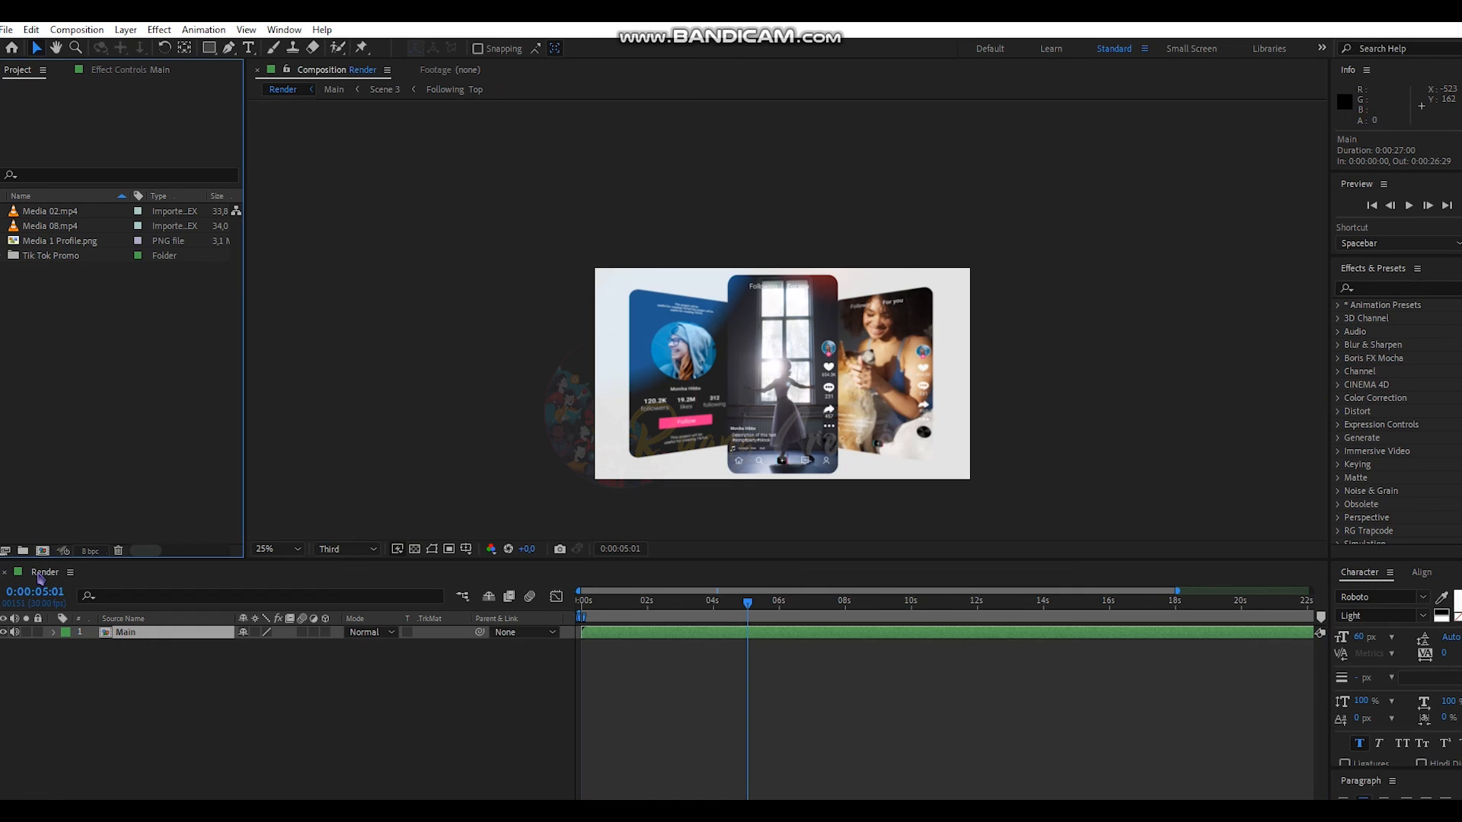
left_click(6, 256)
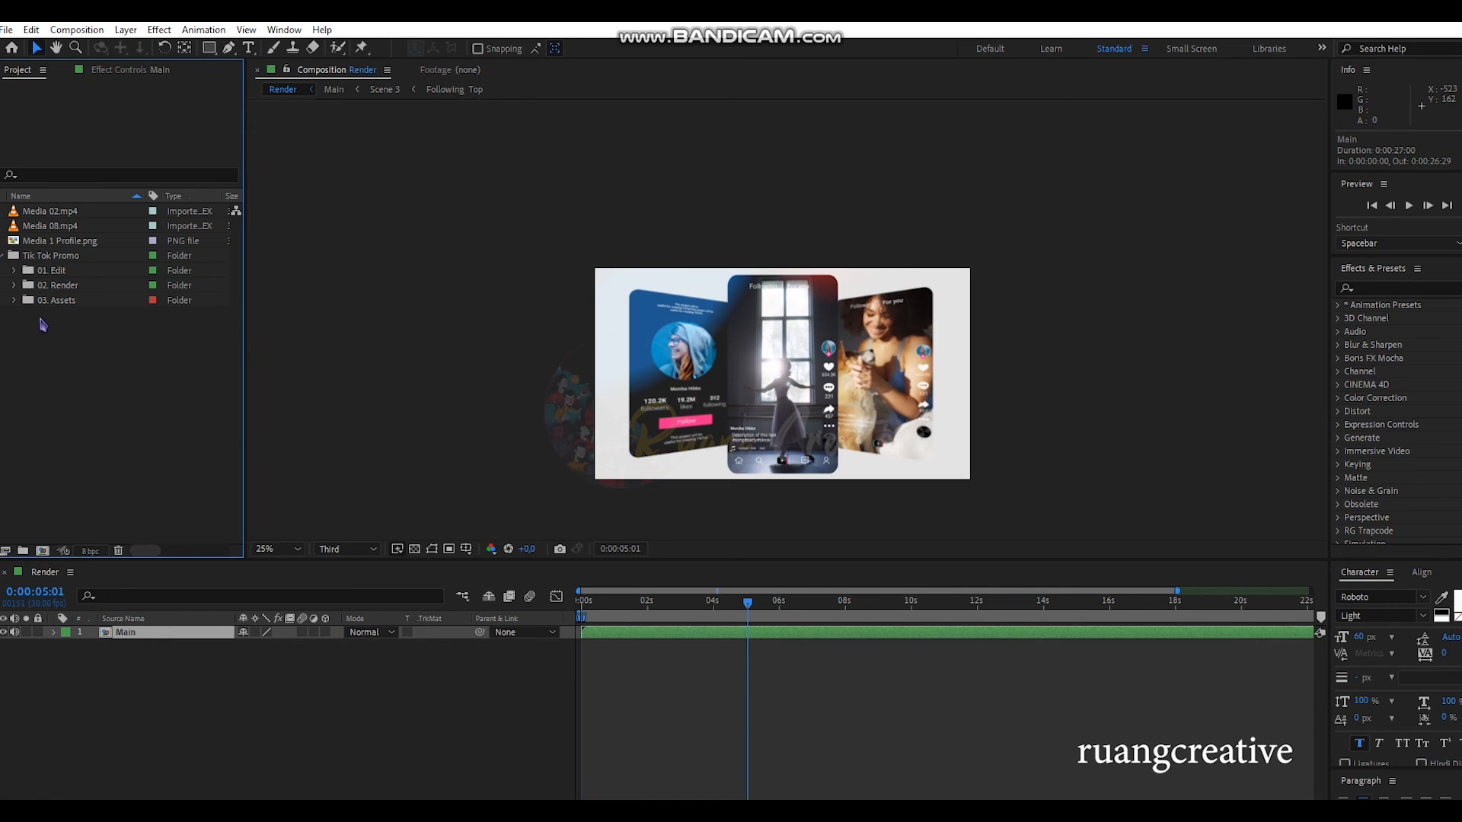
left_click(13, 286)
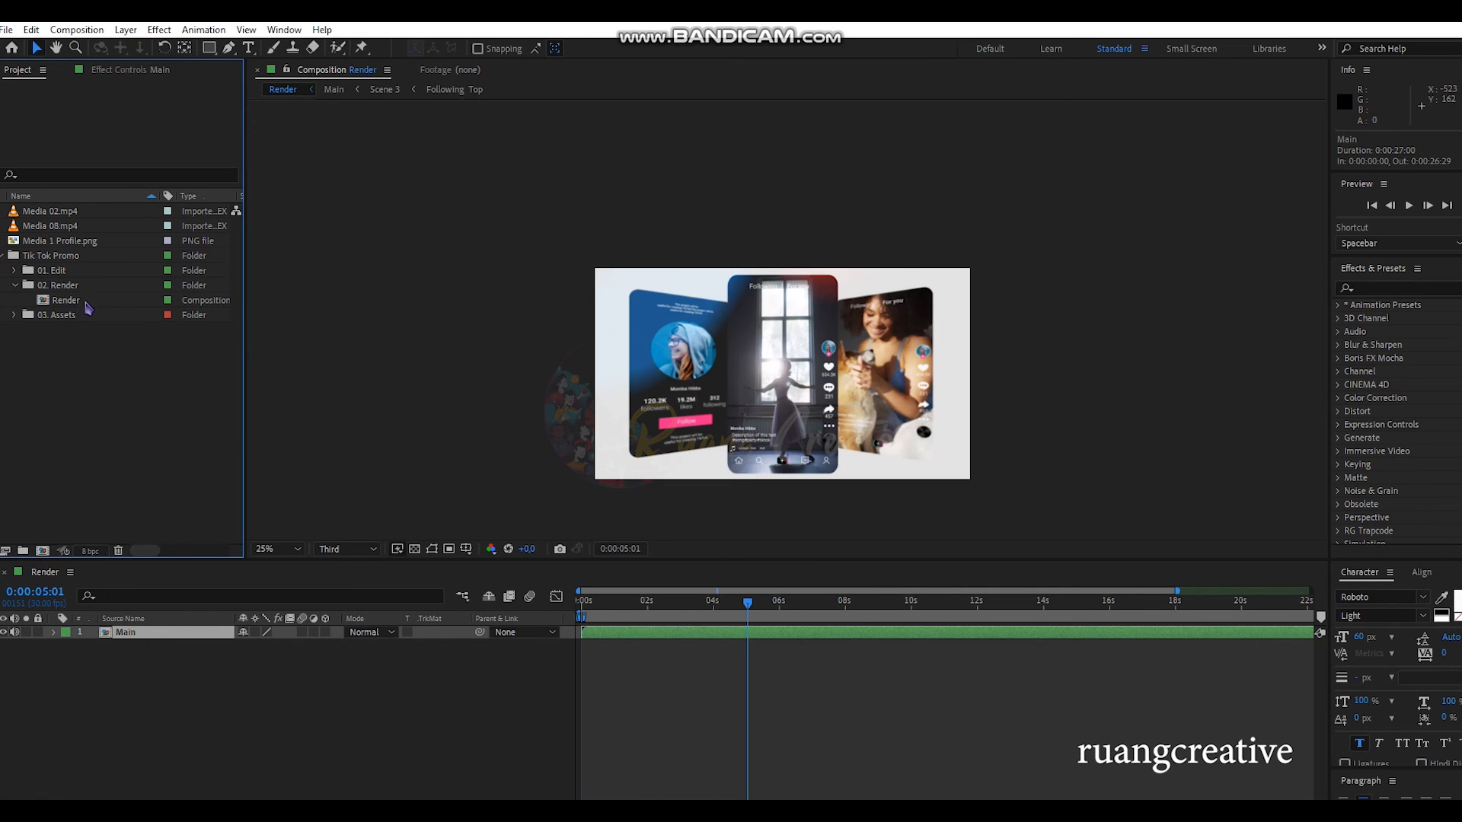
left_click(77, 304)
left_click(85, 32)
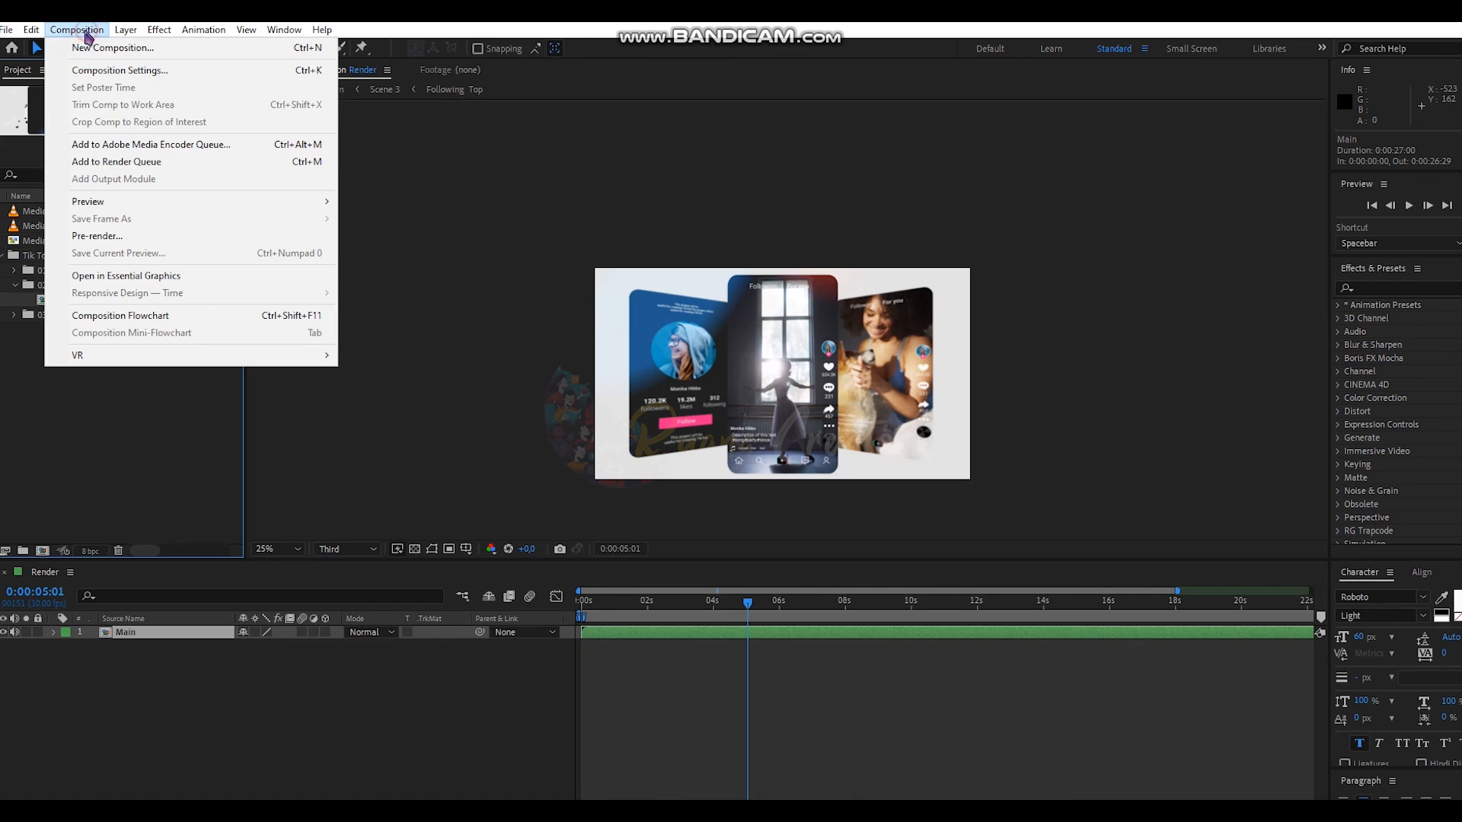
left_click(165, 168)
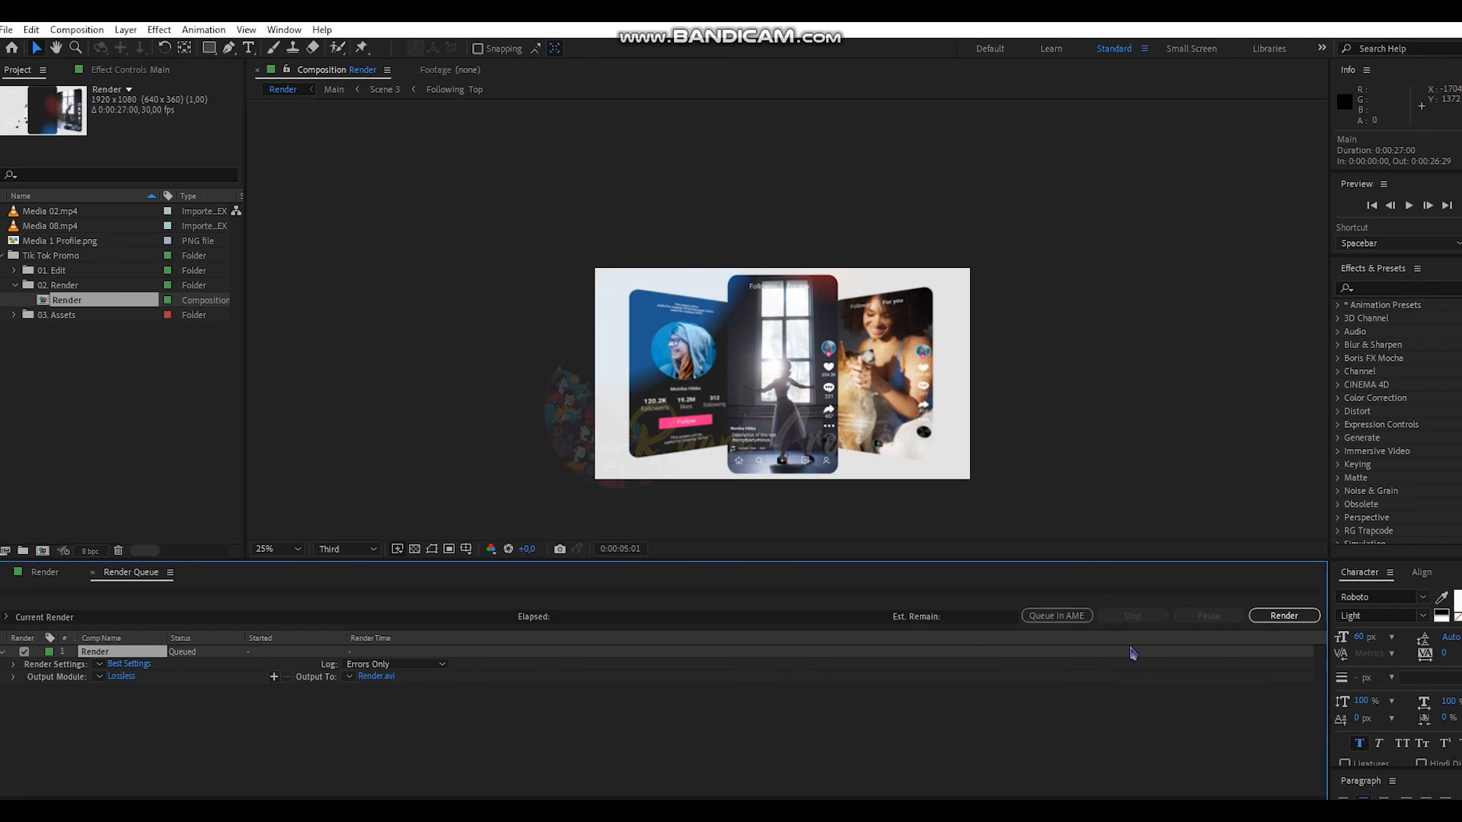
left_click(1284, 616)
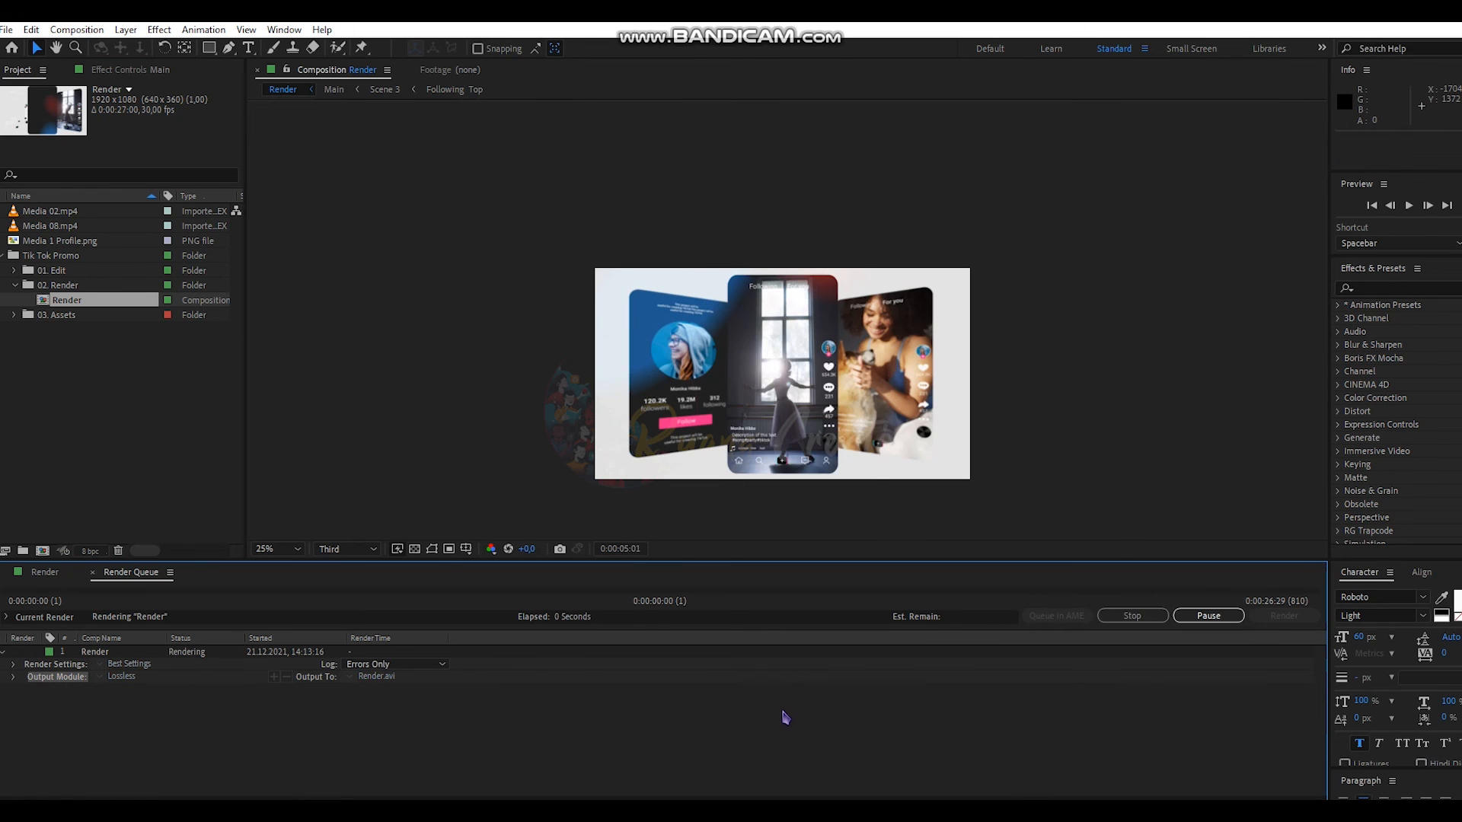